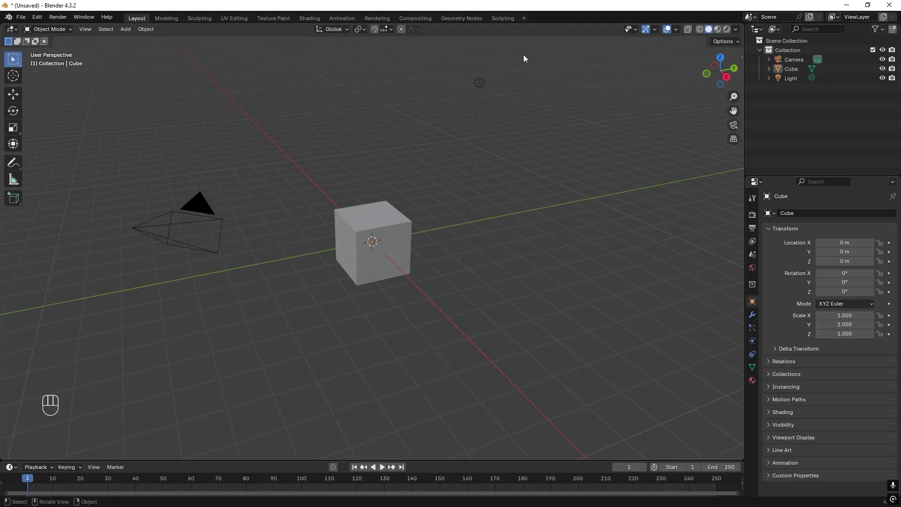
- Delete the default camera, cube and light from the scene
drag(523, 55, 155, 312)
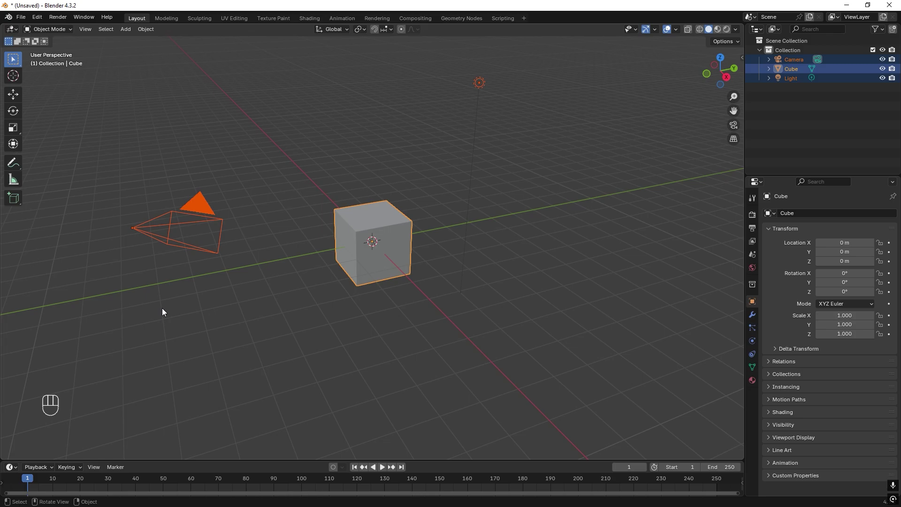
key(x)
click(332, 277)
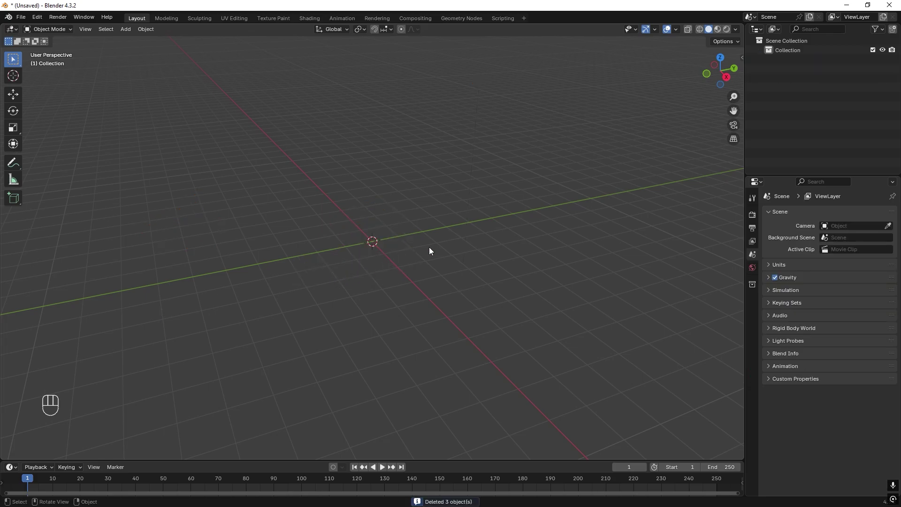
- Add a cylinder mesh and rotate it 90° about the Y axis
key(shift+a)
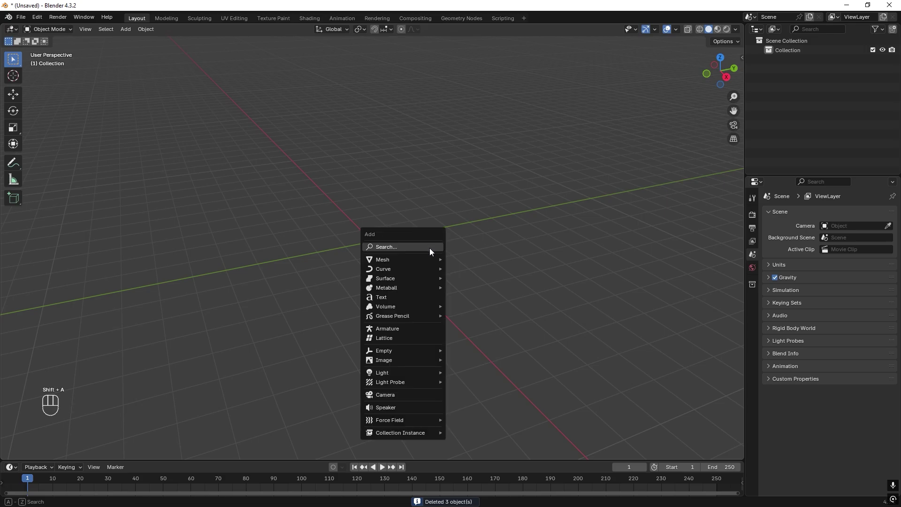
mouse_move(432, 259)
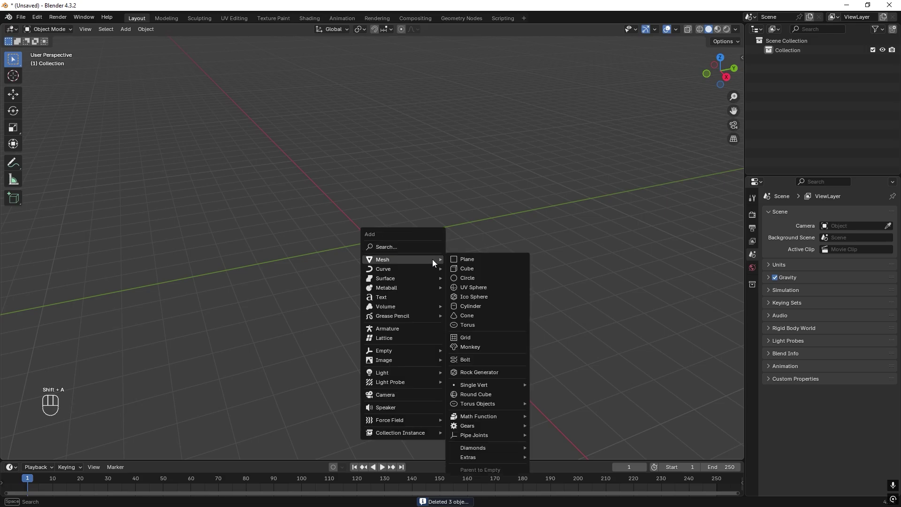
click(482, 304)
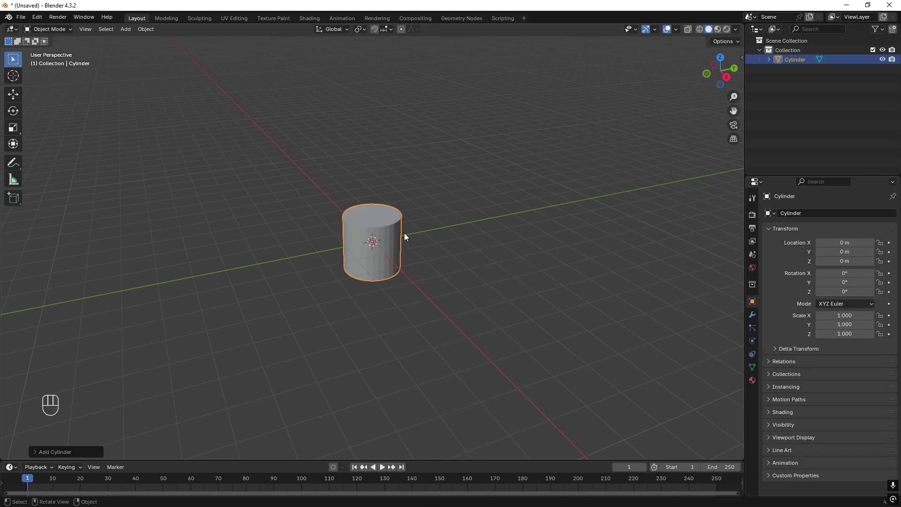
text(r)
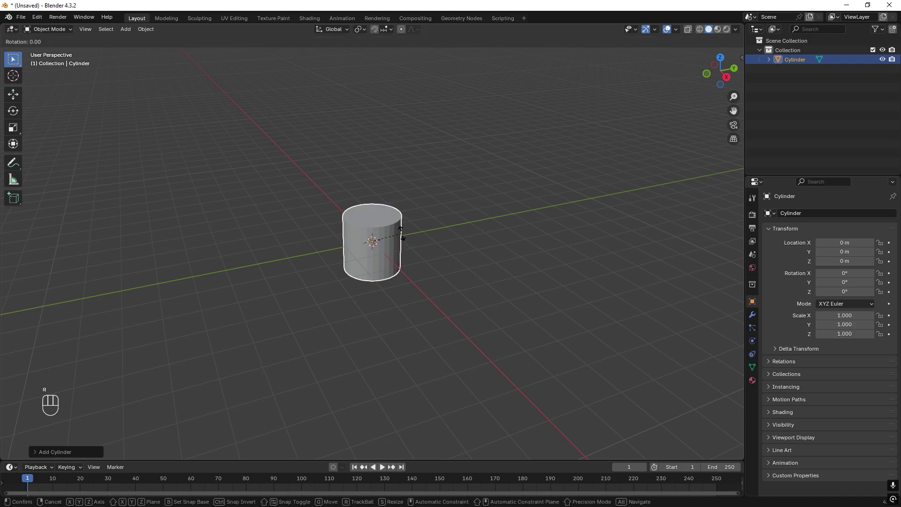
text(y90)
key(KP_Enter)
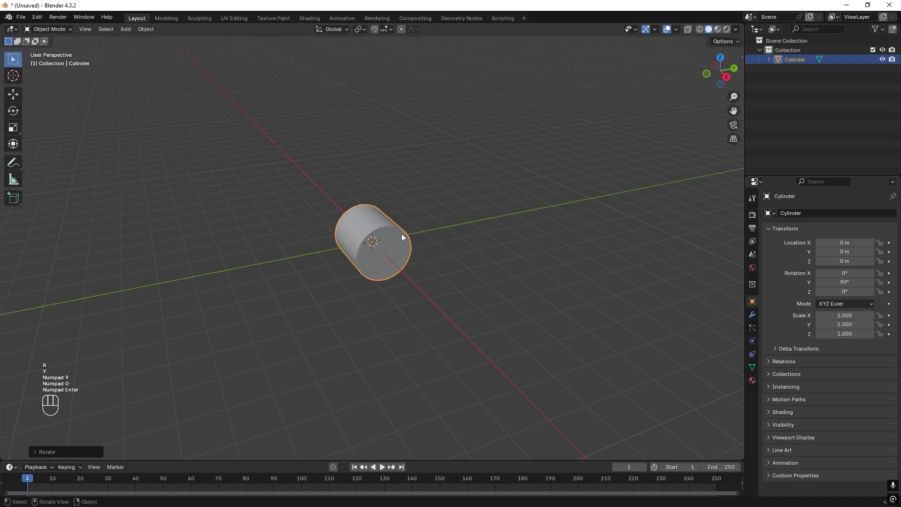
- In Edit Mode, extrude the cylinder's front end face about 1.2 m along the X axis
scroll(418, 246, up, 3)
key(Tab)
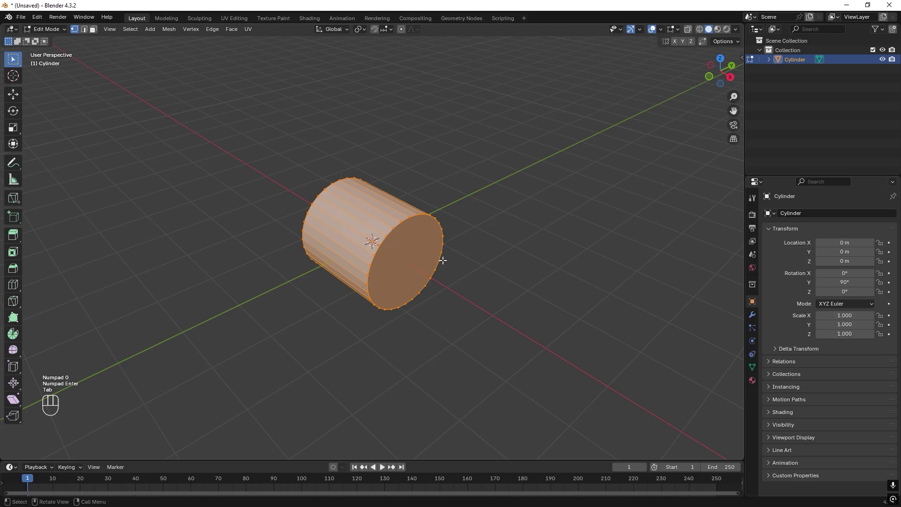
alt+click(418, 214)
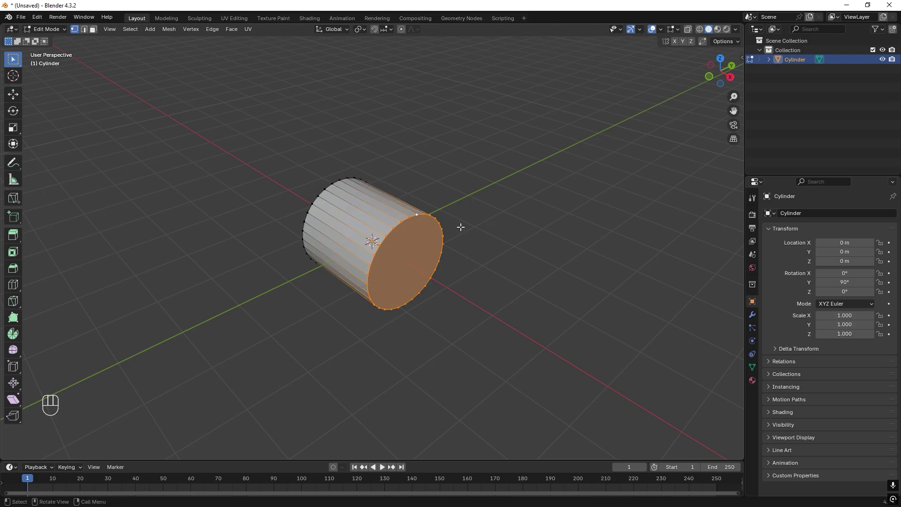
key(e)
key(x)
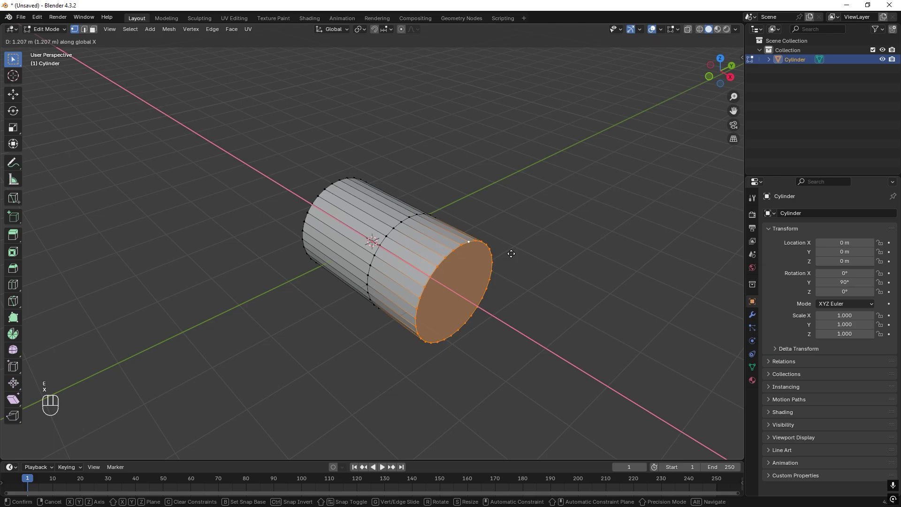
click(511, 253)
- Move the extruded end face down about 1.5 m along Z and extrude it again along X
key(g)
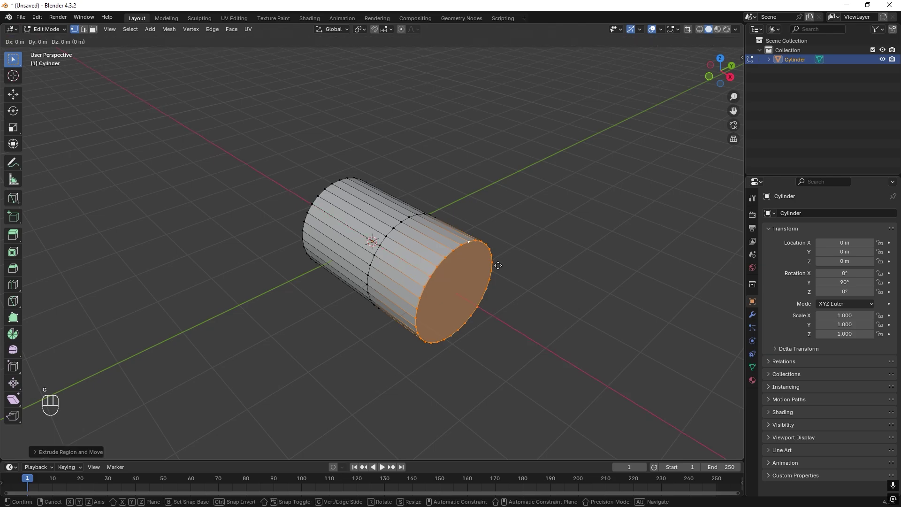
key(z)
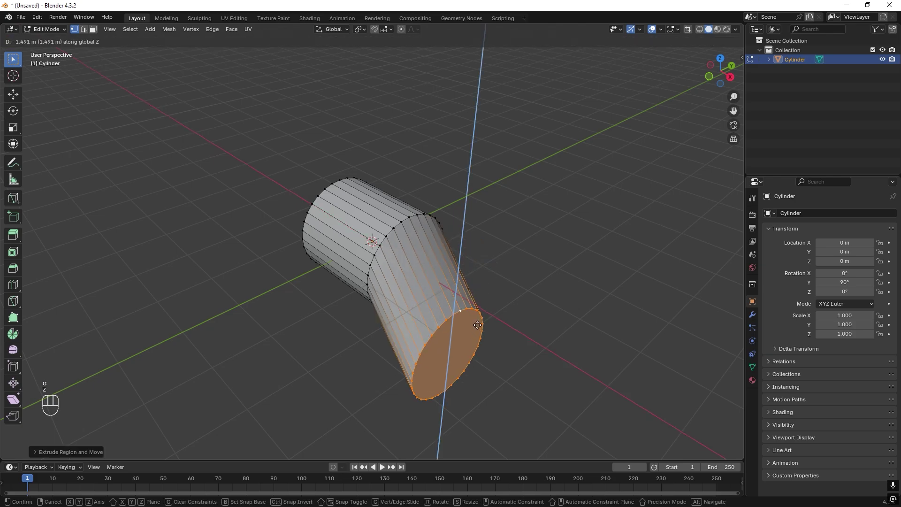
click(478, 325)
key(e)
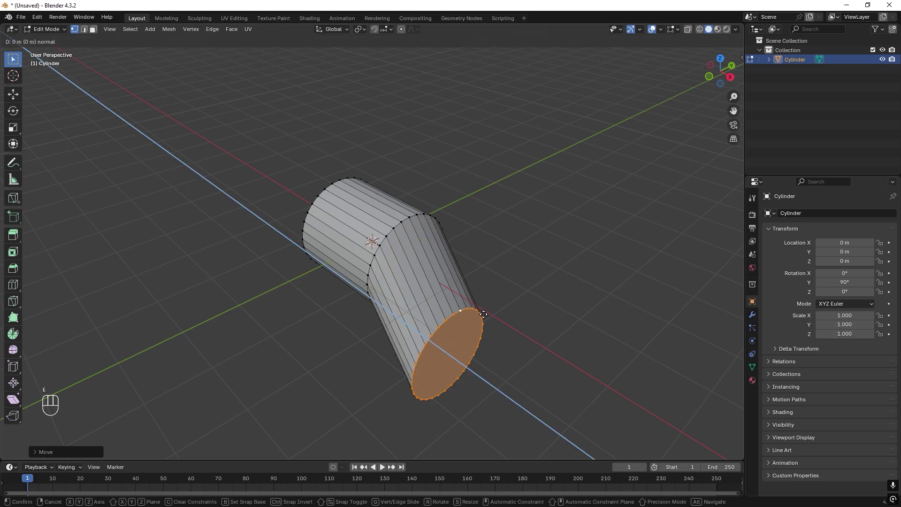
key(x)
click(547, 335)
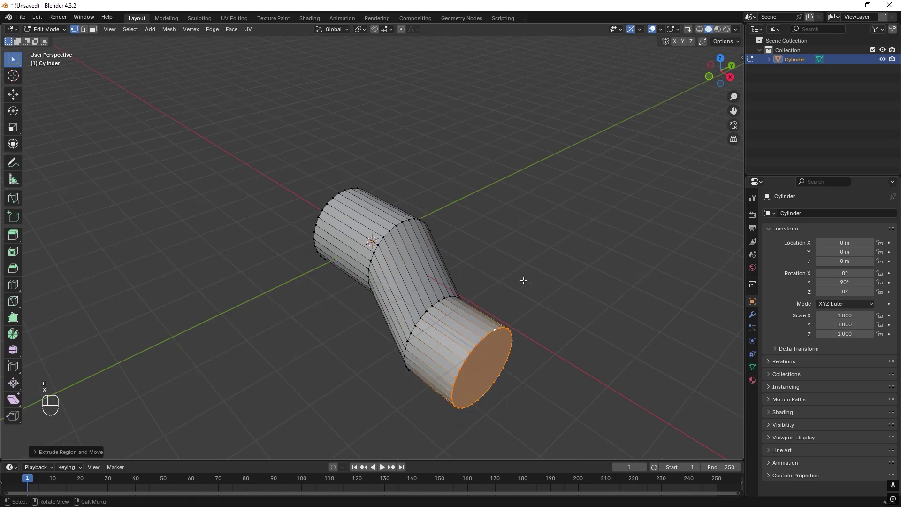
- Bevel the edge loop at the lower bend with 3 segments and an offset of about 0.19 m
middle_drag(500, 307, 490, 263)
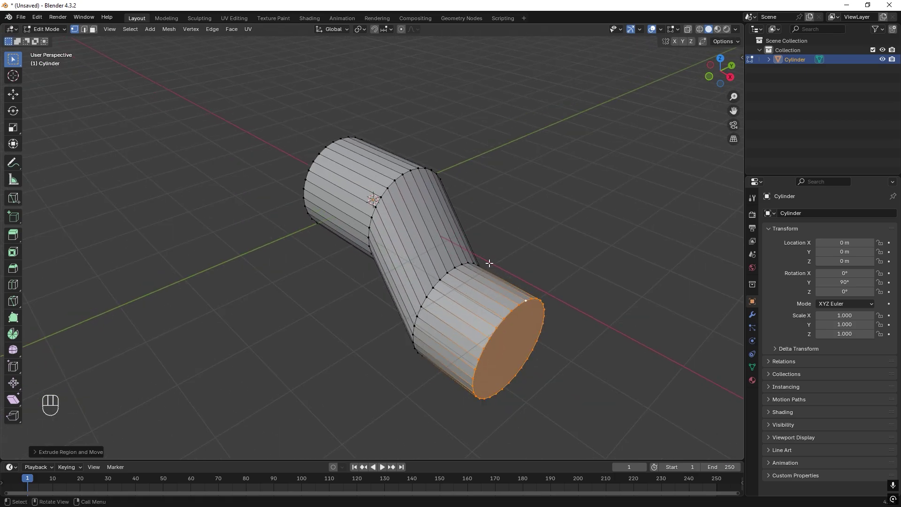
ctrl+alt+click(458, 267)
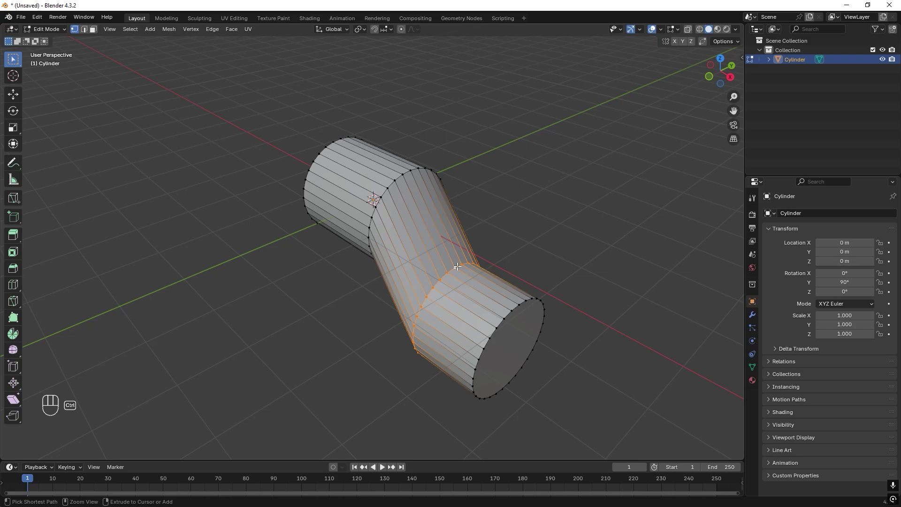
key(ctrl+b)
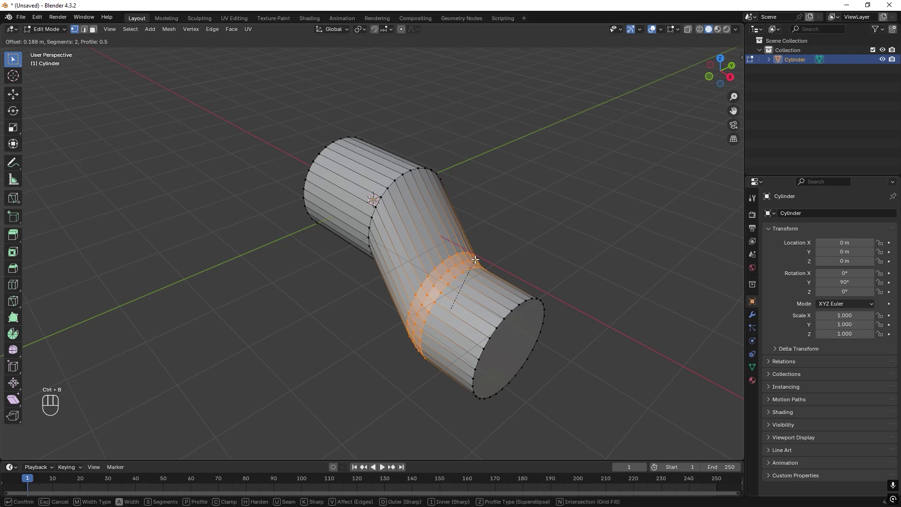
click(474, 259)
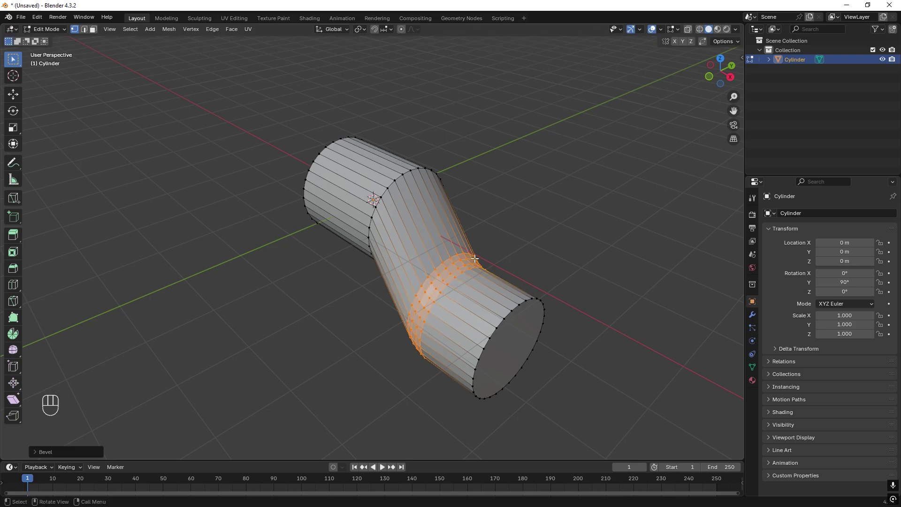
- Bevel the edge loop at the upper bend with 3 segments
alt+click(403, 176)
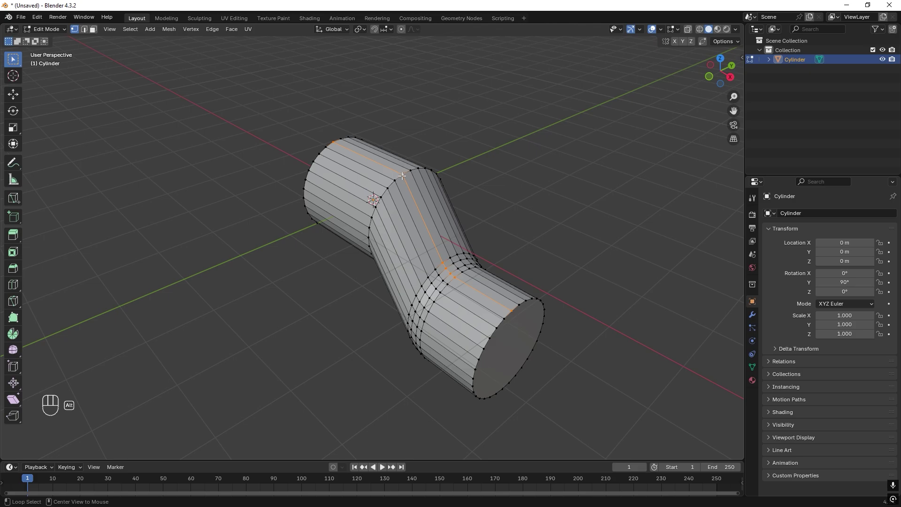
ctrl+click(402, 176)
key(ctrl+b)
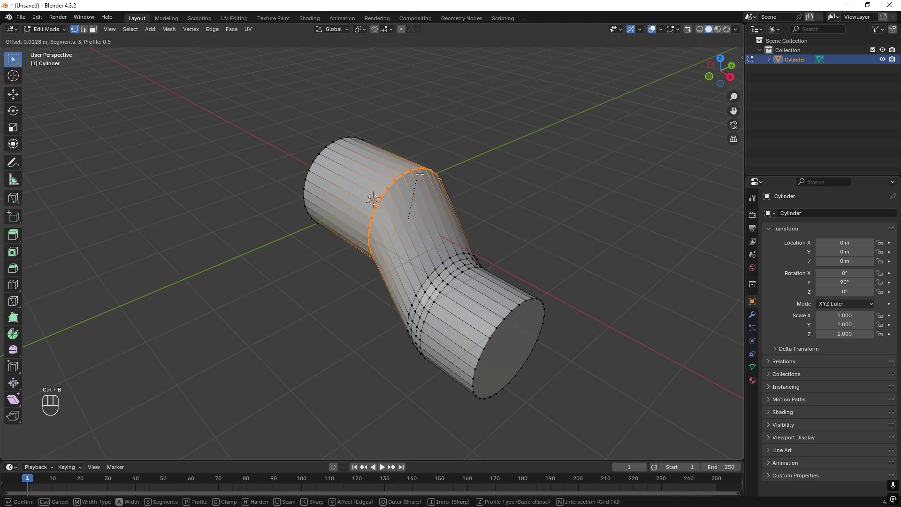
click(440, 223)
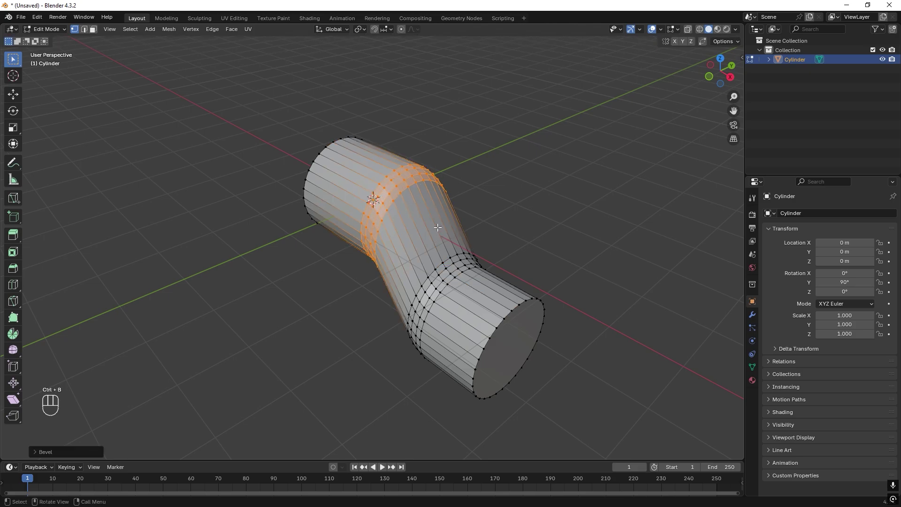
- Return to Object Mode and apply Shade Auto Smooth to the bent cylinder
key(Tab)
right_click(434, 221)
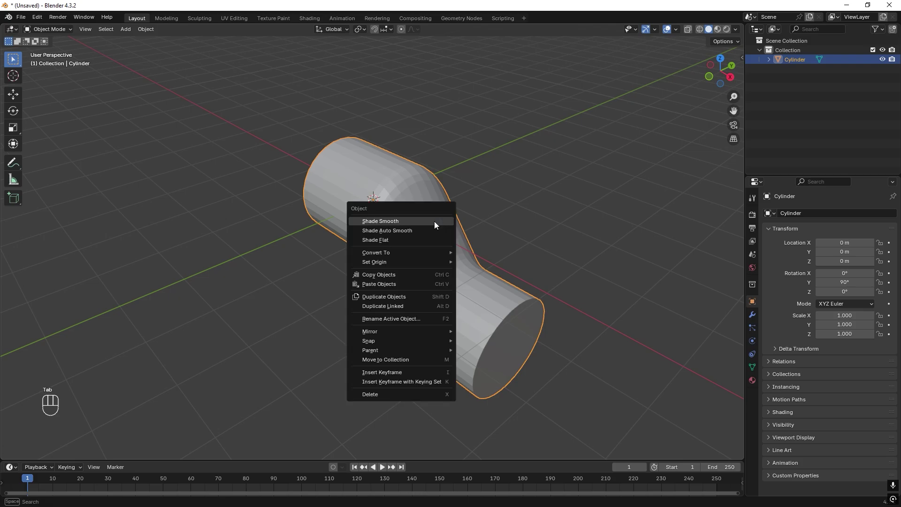
click(433, 231)
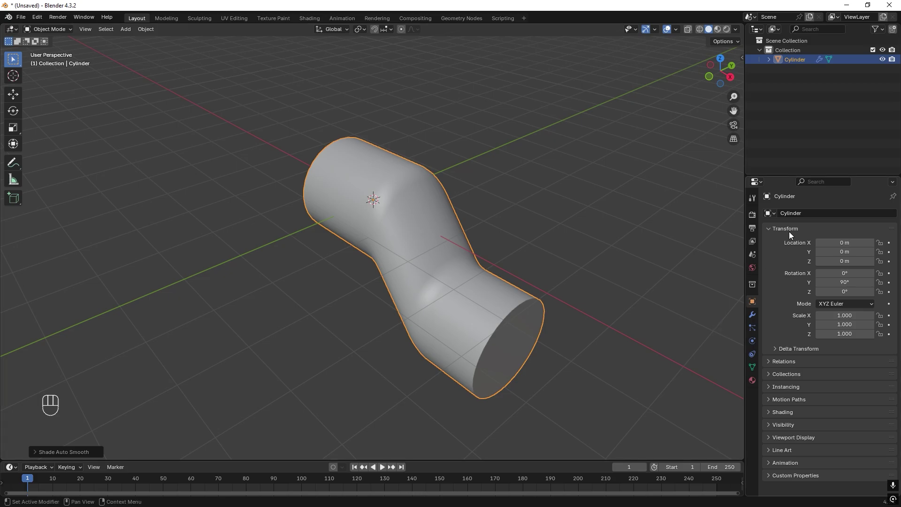
- Rename the cylinder object as crank
click(800, 213)
text(cra)
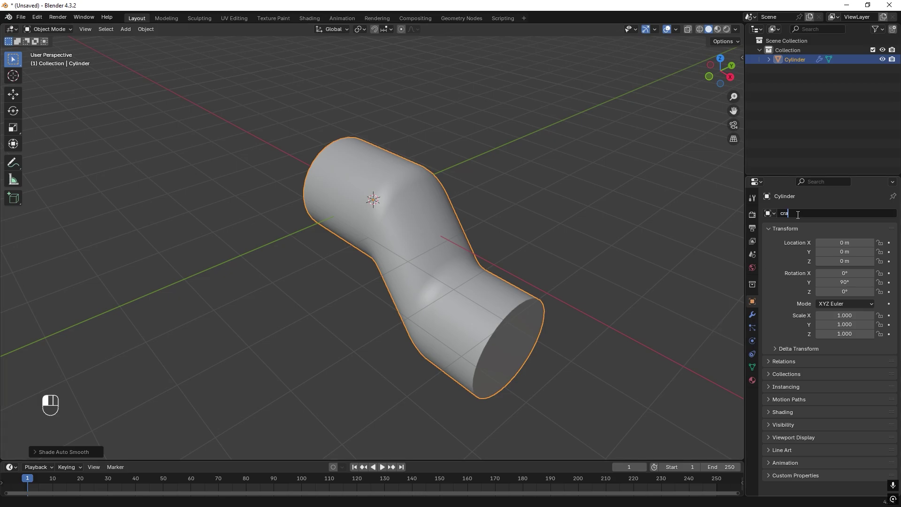
text(nk)
key(Return)
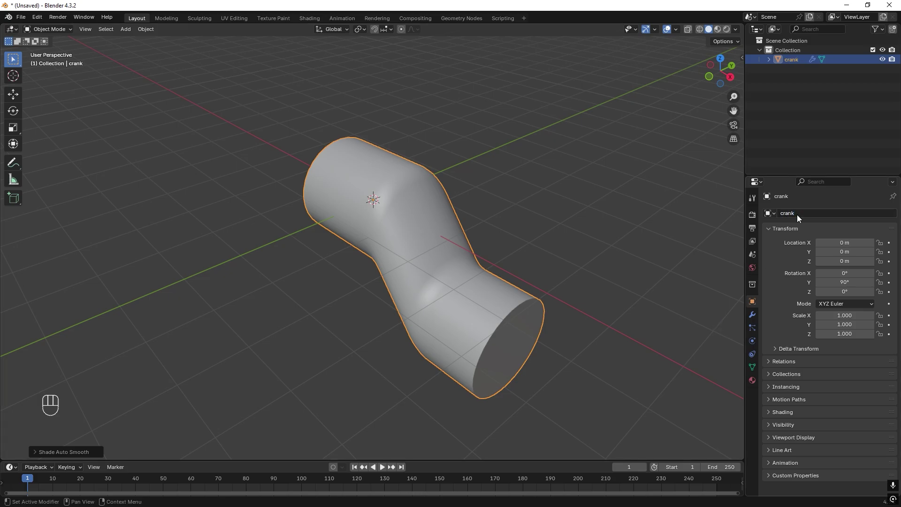
- Give the crank a new material with Metallic 1.0 and Roughness about 0.26, and switch the viewport to Material Preview
click(752, 380)
click(818, 256)
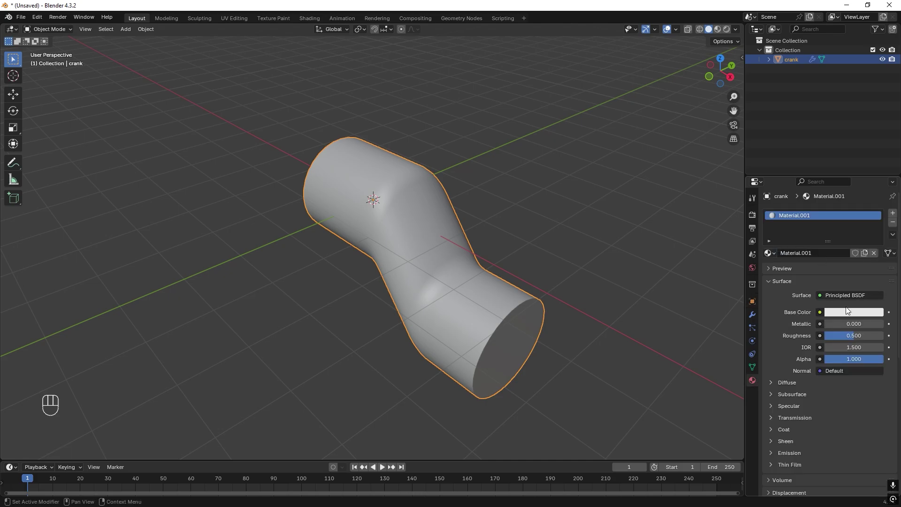
mouse_move(846, 323)
mouse_down()
mouse_move(884, 323)
mouse_move(840, 336)
mouse_up()
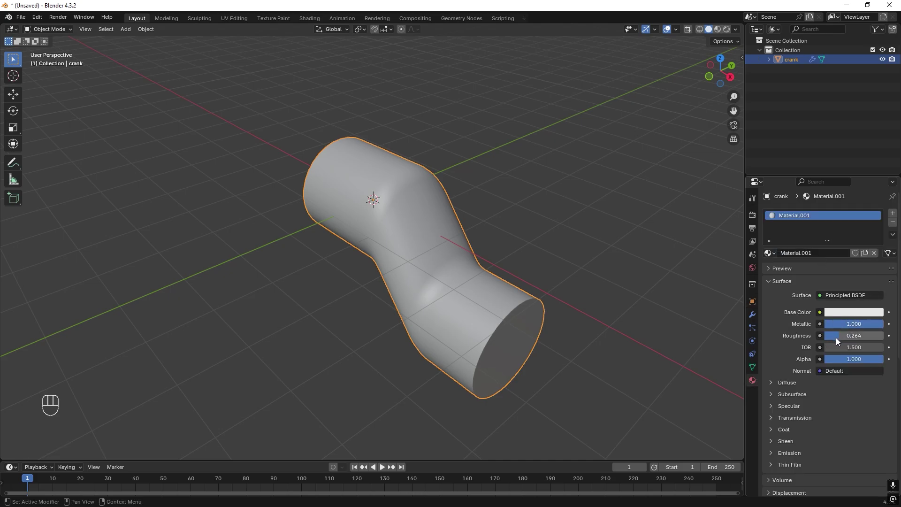
click(718, 30)
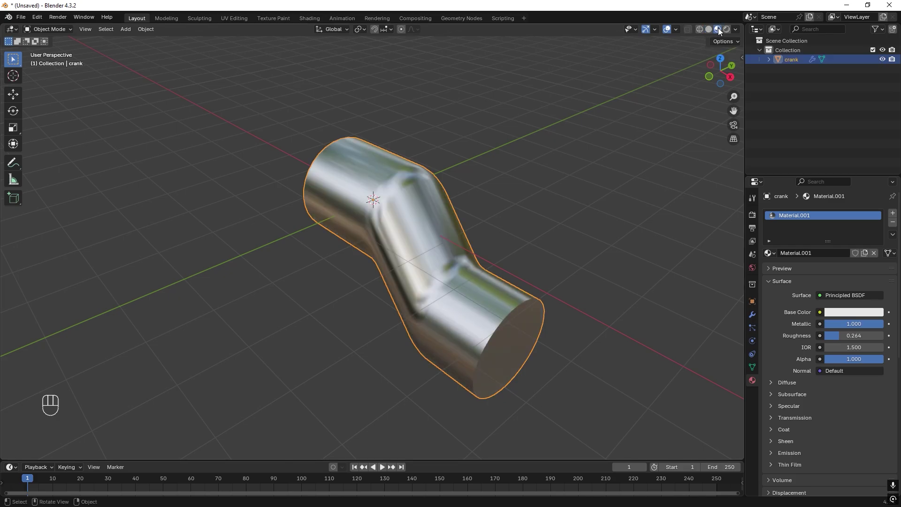
- Select the crank's lower end section in Edit Mode and snap the 3D cursor to the selection
key(Tab)
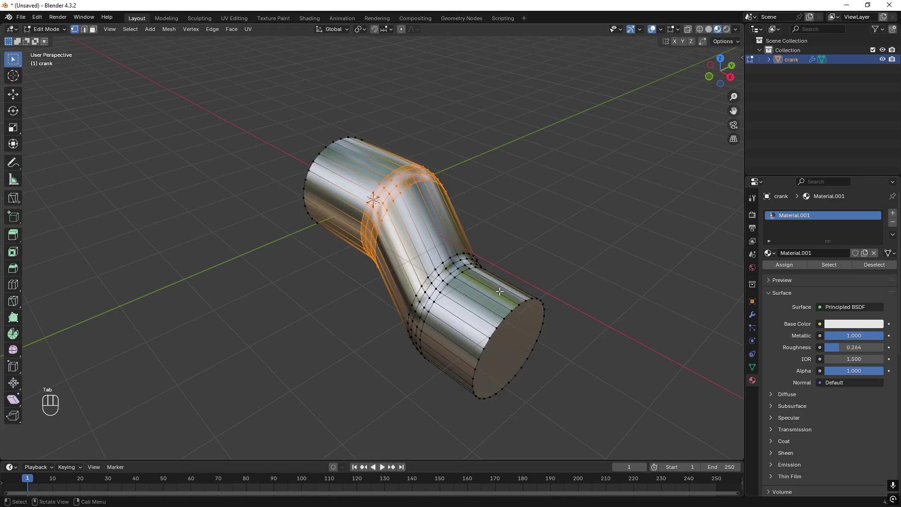
alt+click(455, 278)
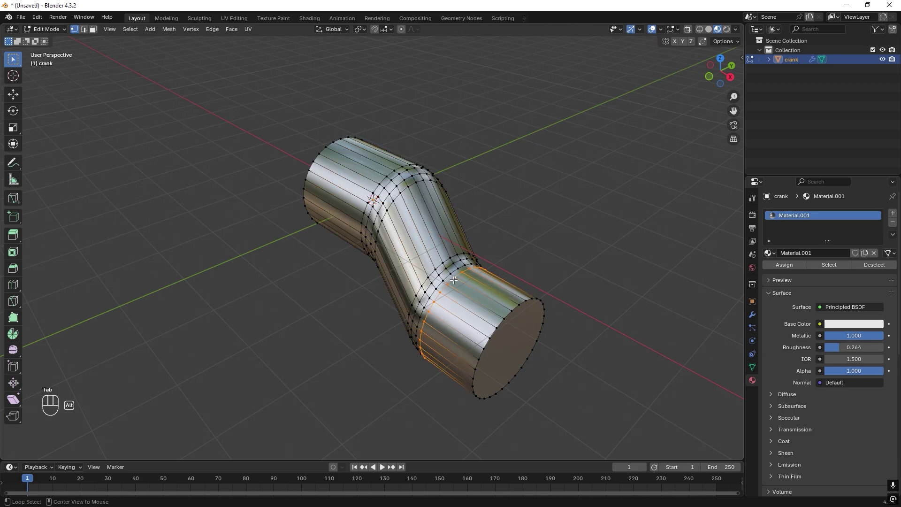
ctrl+shift+click(504, 320)
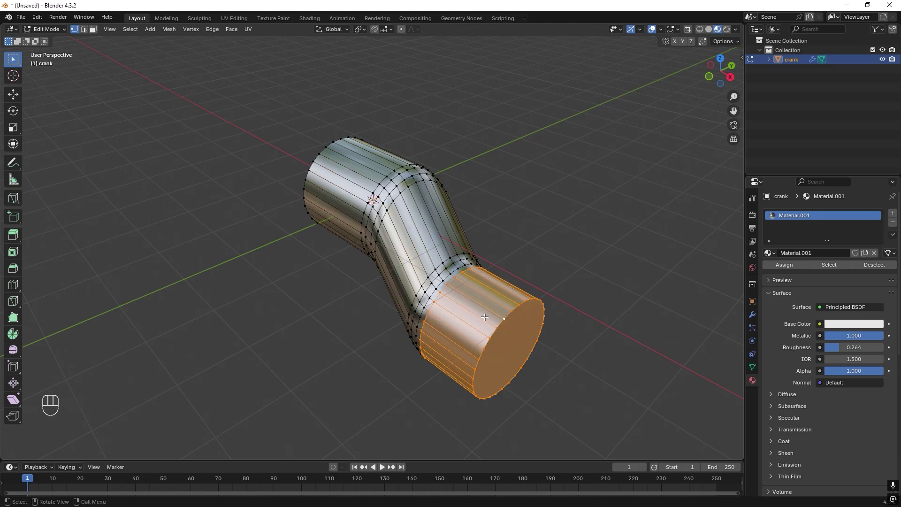
key(shift+s)
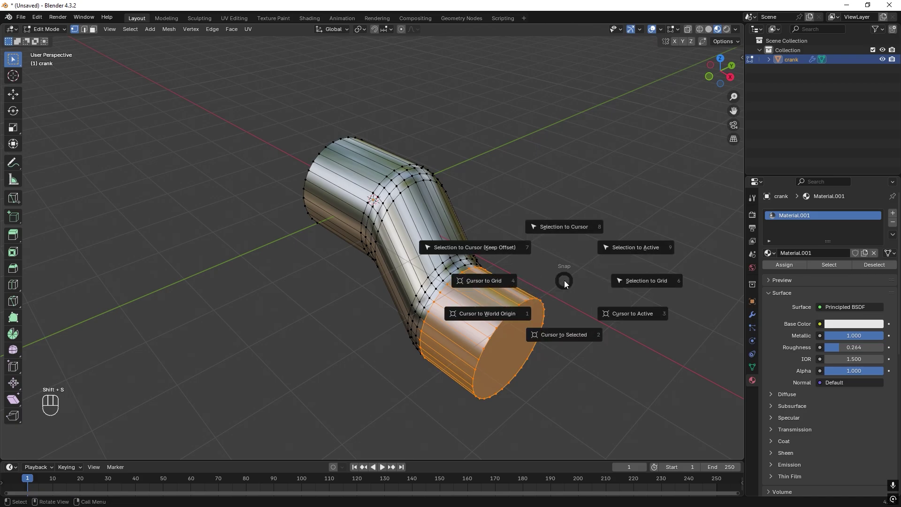
click(565, 337)
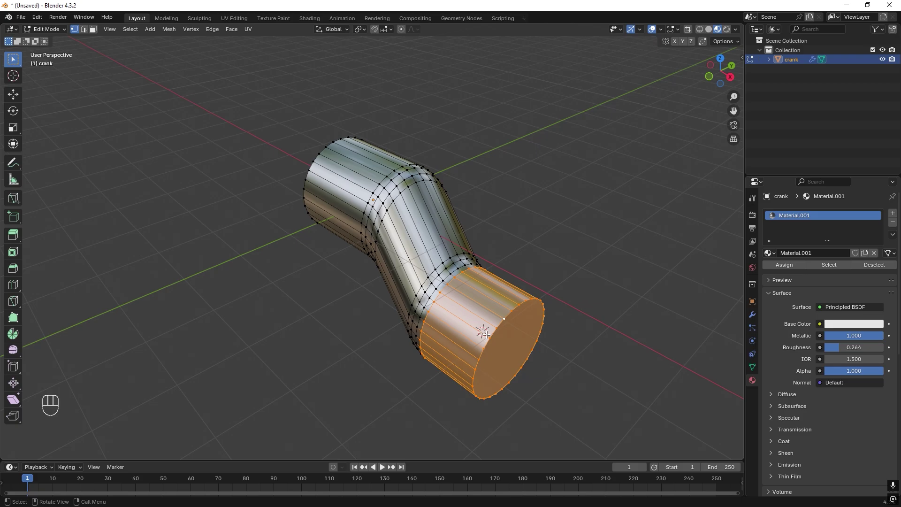
- Add a mesh cylinder at the 3D cursor in Object Mode and rotate it 90° about the global Y axis
key(Tab)
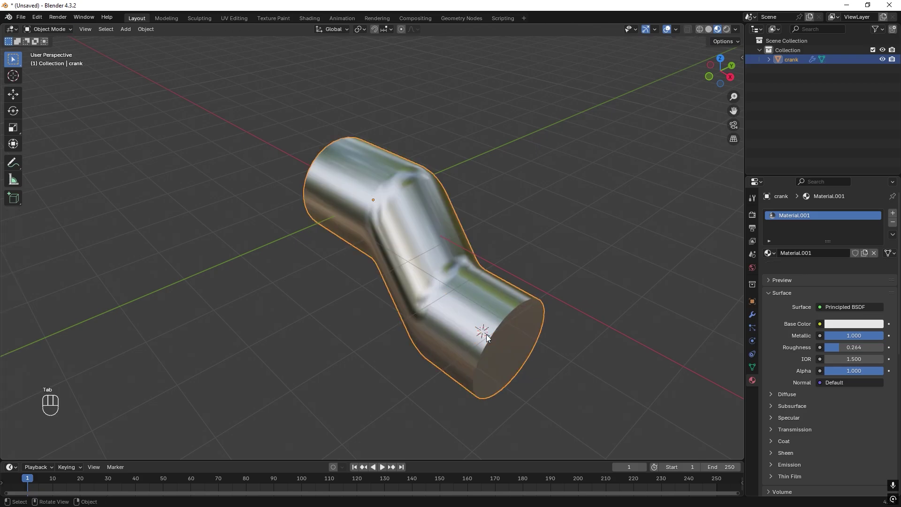
key(shift+a)
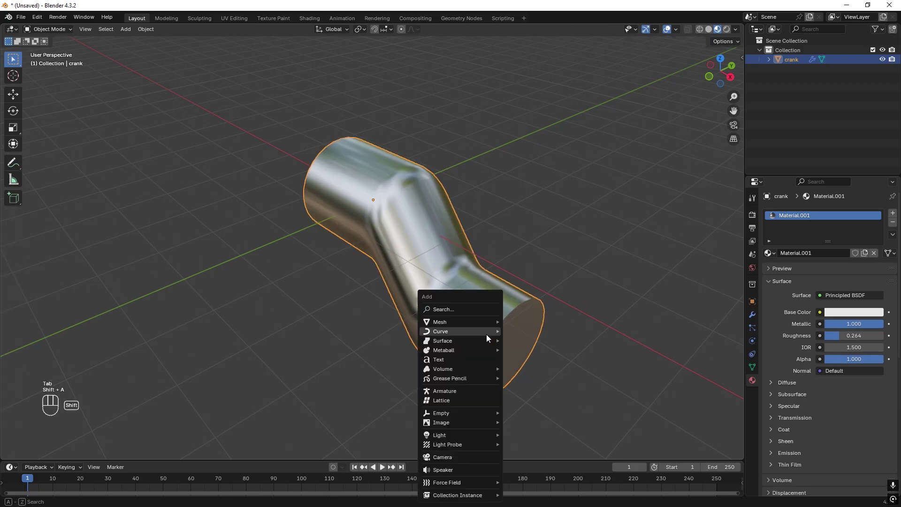
mouse_move(487, 323)
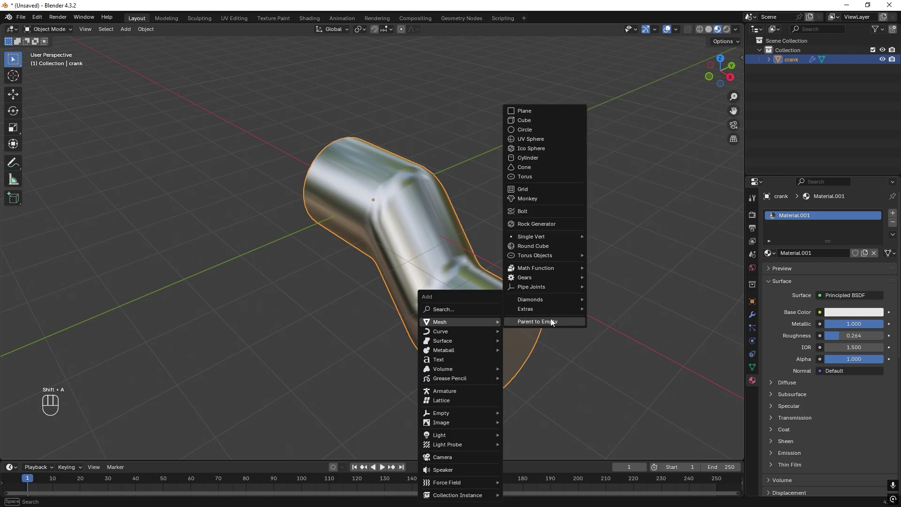
click(541, 159)
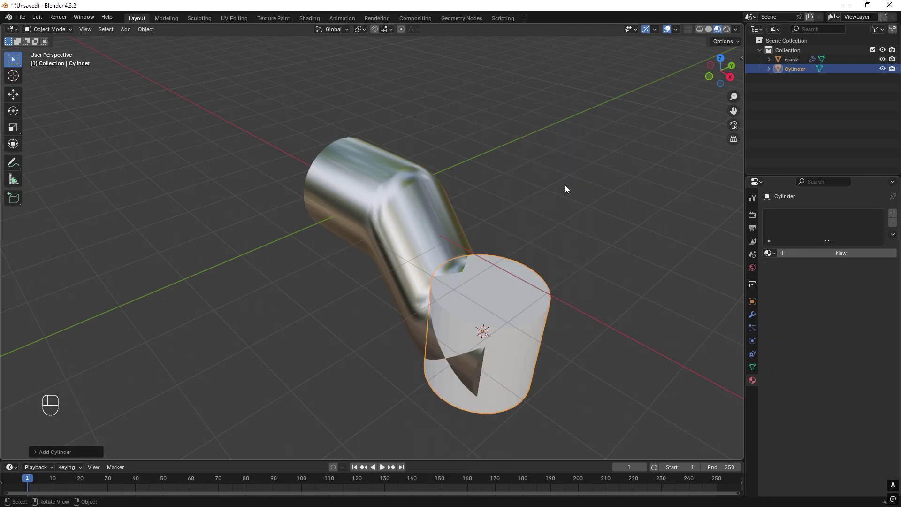
key(r)
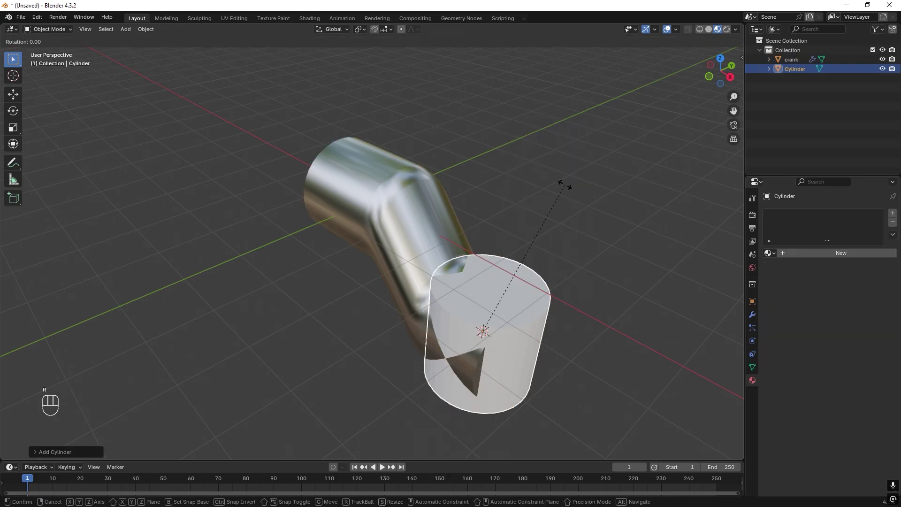
key(y)
key(KP_9)
key(KP_0)
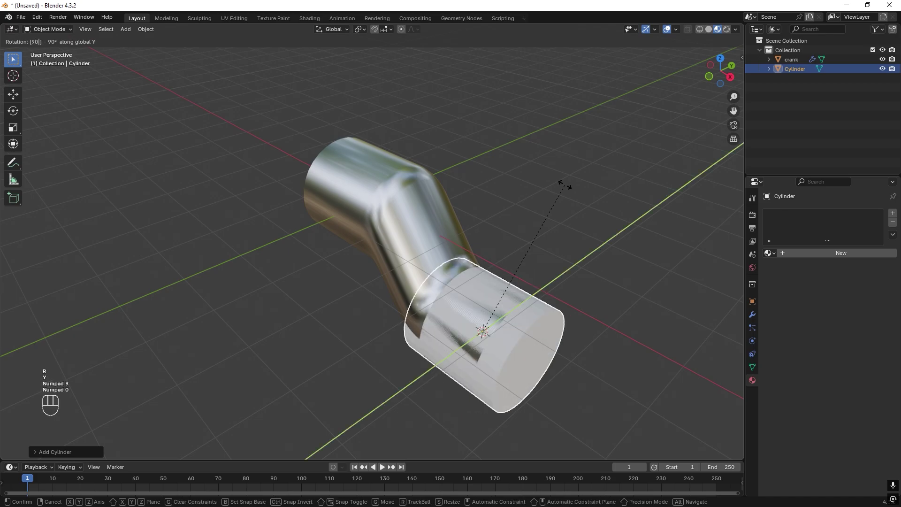
key(KP_Enter)
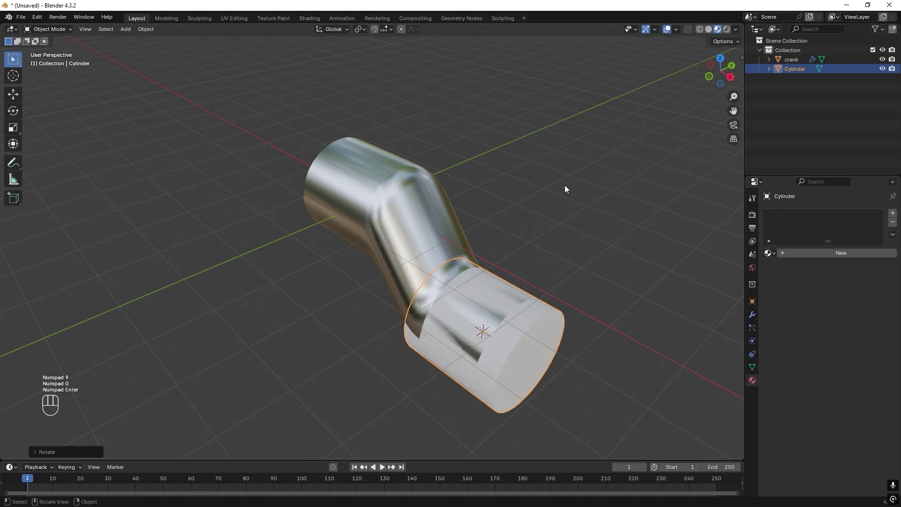
- Flatten the new cylinder along X, and scale it uniformly by about 1.36 to form a thick disc around the crank's lower end
key(s)
key(x)
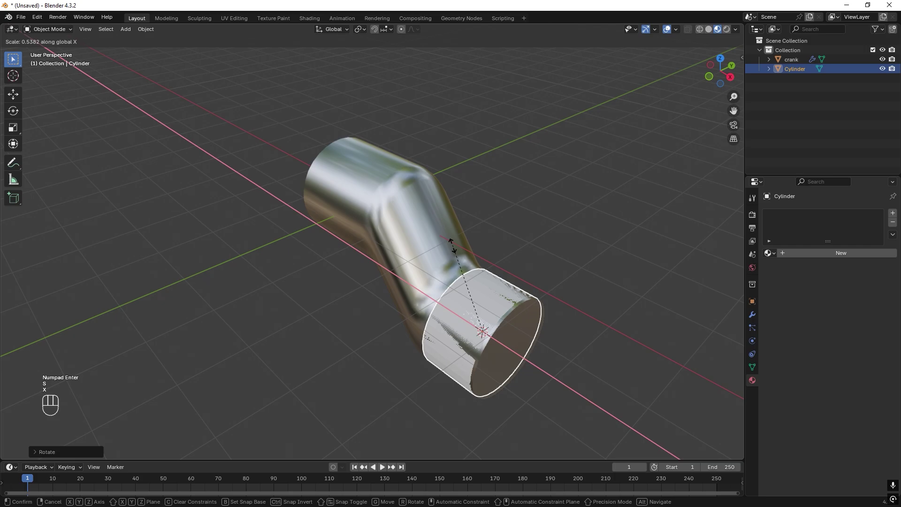
click(636, 281)
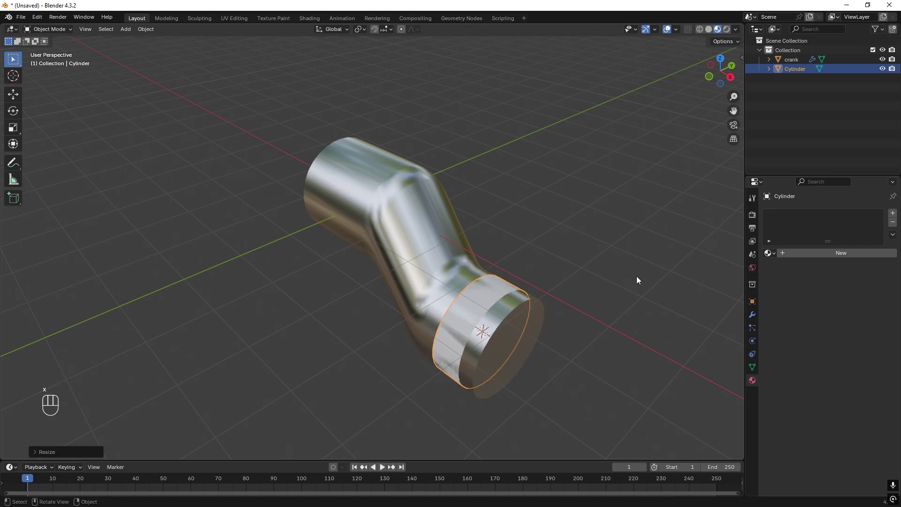
key(s)
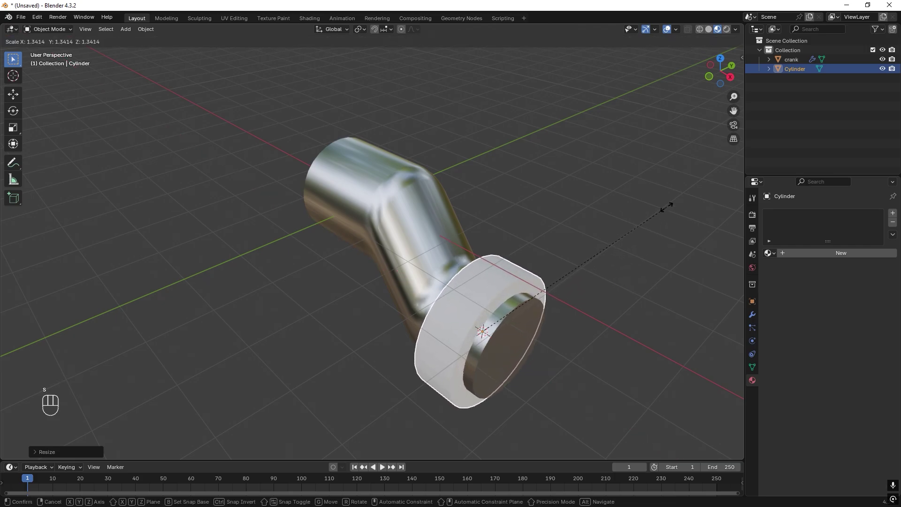
click(664, 200)
shift+middle_drag(548, 288, 496, 260)
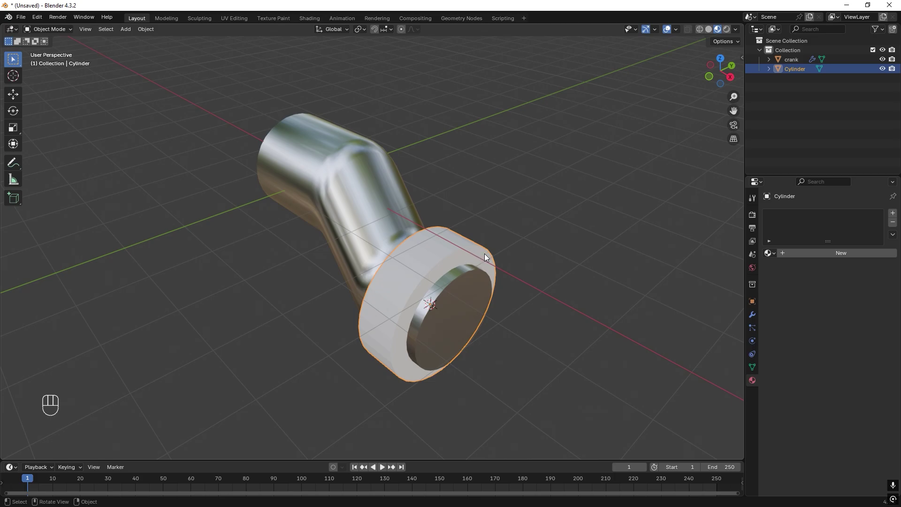
- Assign the existing Material.001 to the new cylinder and rename the object as rod
click(768, 253)
click(702, 277)
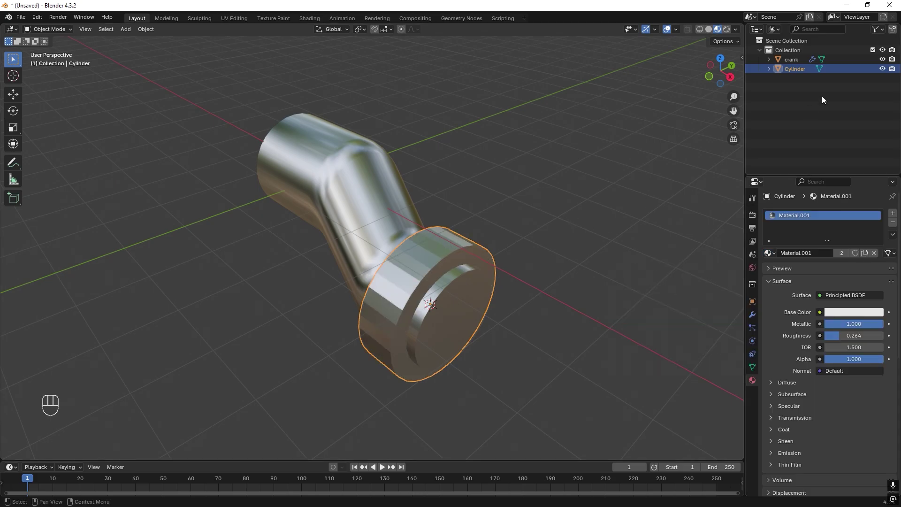
double_click(791, 70)
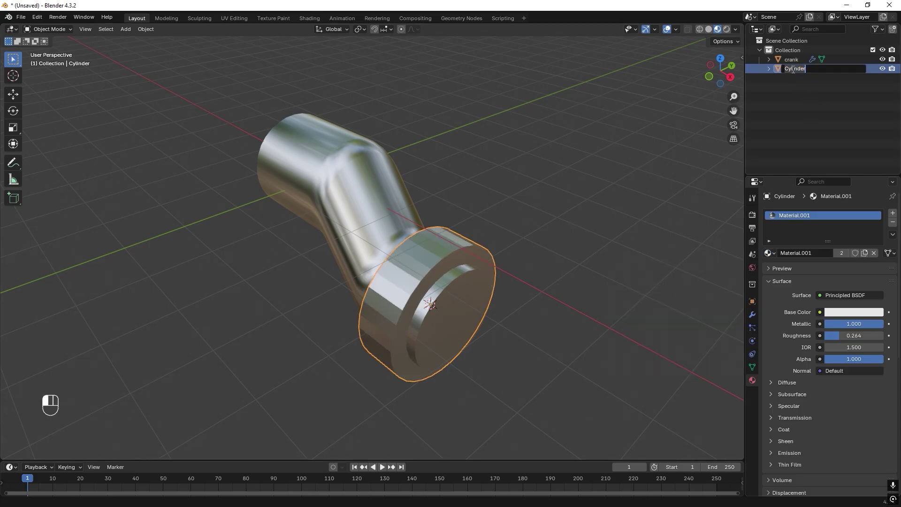
text(rod)
key(Return)
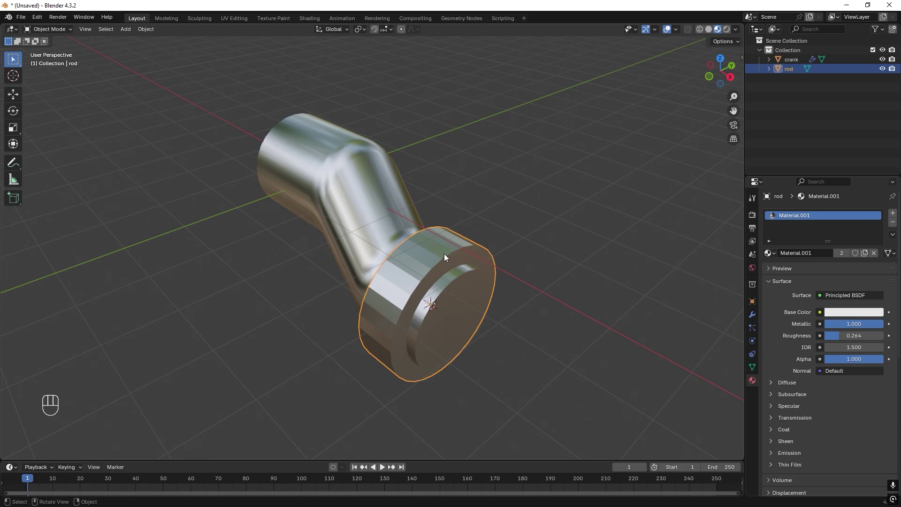
- In Edit Mode with face selection, select the strip of six adjacent side faces on top of the rod's disc
key(Tab)
middle_drag(511, 226, 440, 263)
scroll(440, 263, up, 1)
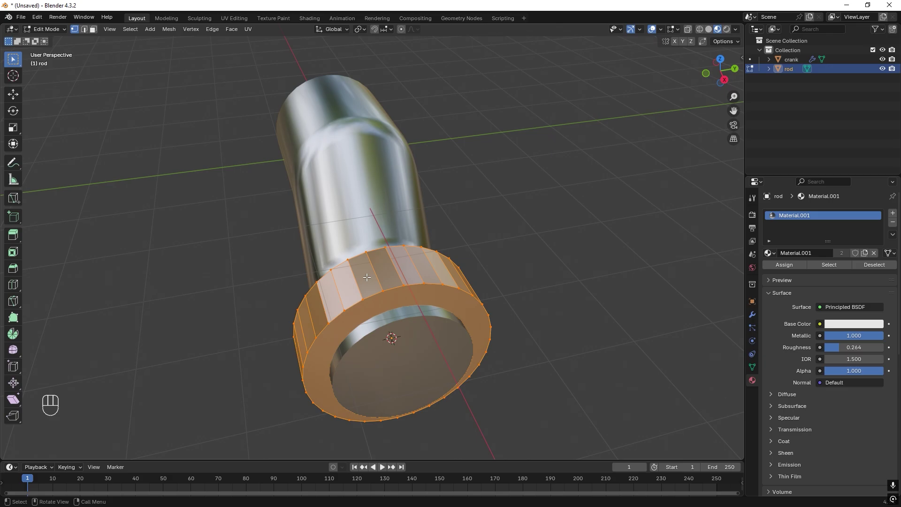
key(3)
key(alt+a)
middle_drag(367, 277, 479, 230)
click(318, 286)
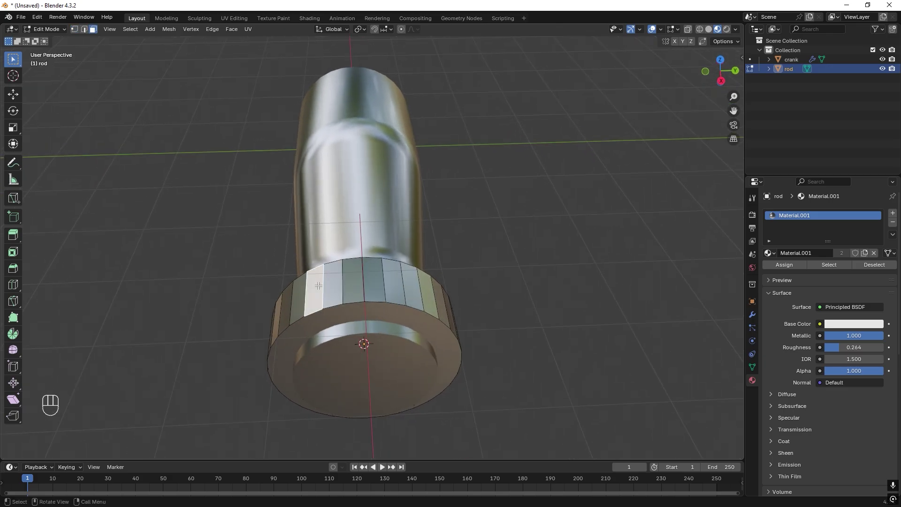
ctrl+click(410, 284)
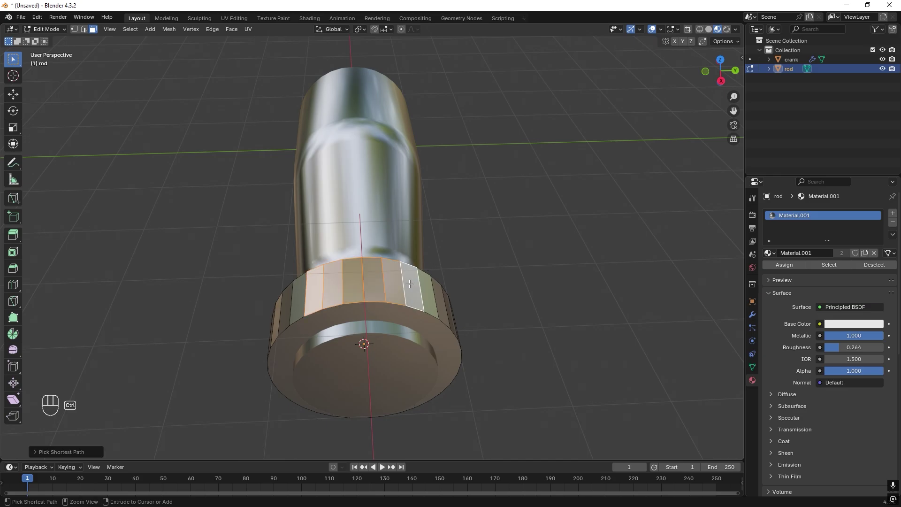
- Extrude the selected top faces upward along global Z by about 4.5 m to form the rod's shank
middle_drag(350, 287, 437, 288)
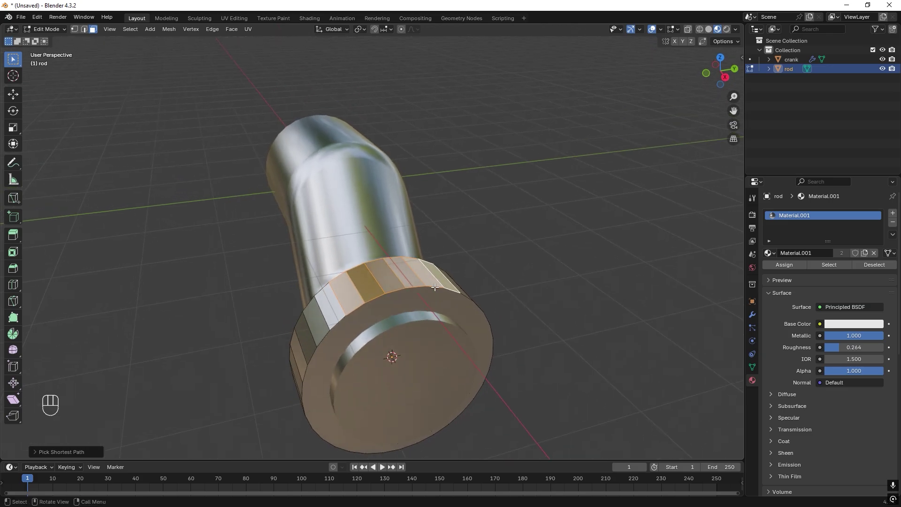
scroll(436, 287, down, 2)
key(e)
key(z)
key(z)
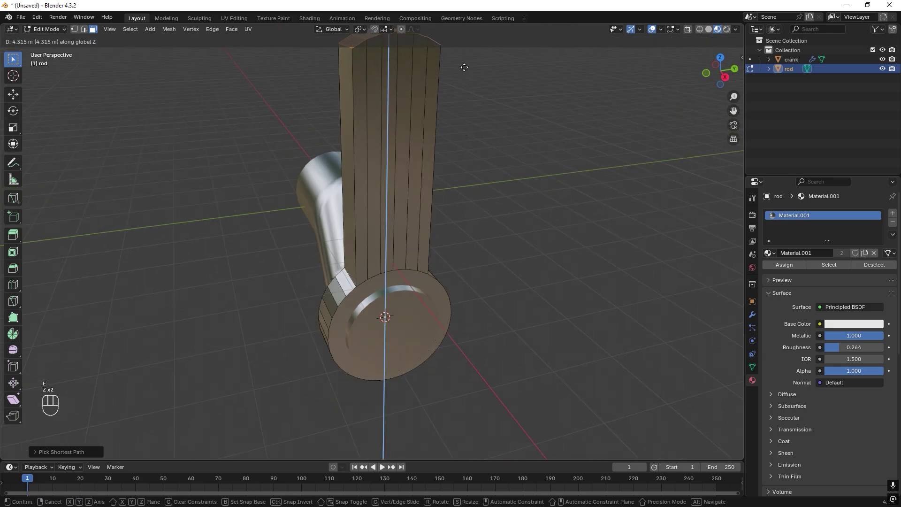
click(460, 53)
scroll(473, 94, down, 2)
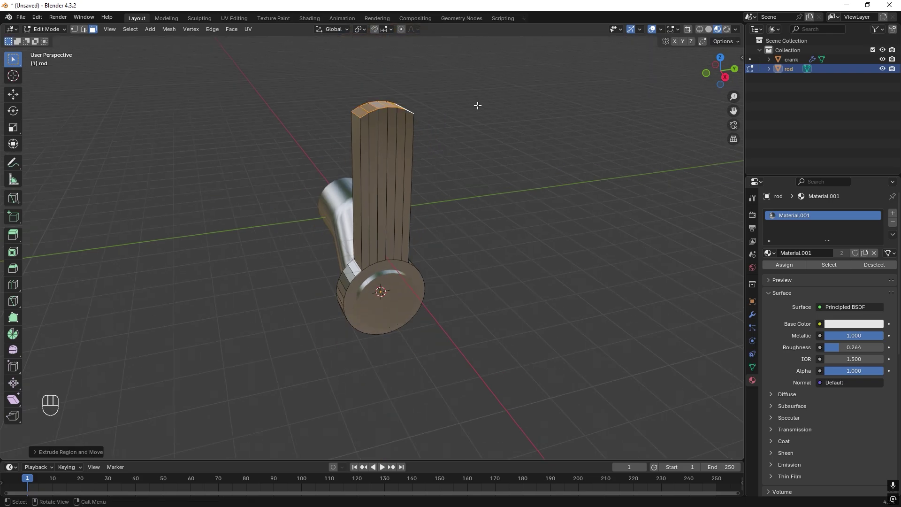
shift+middle_drag(483, 115, 493, 151)
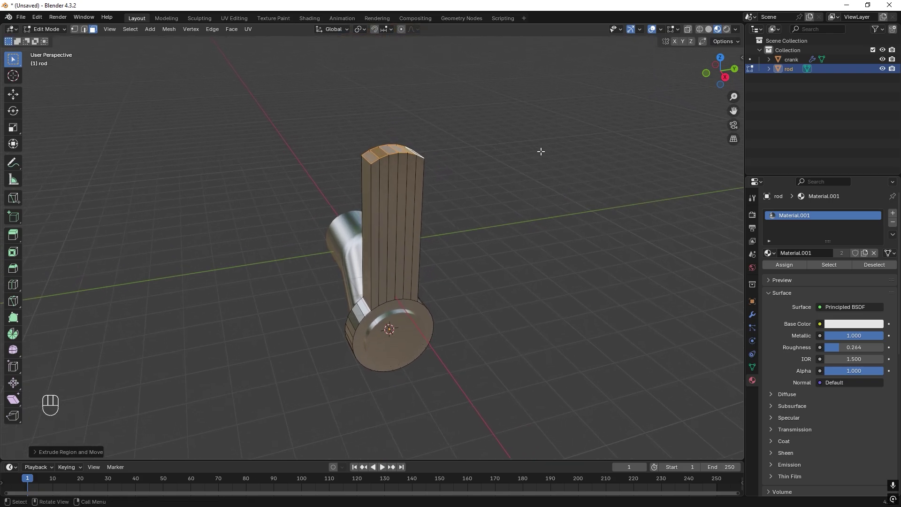
- Narrow the upper end of the rod's shank by scaling the extruded end faces down along the Y axis
key(s)
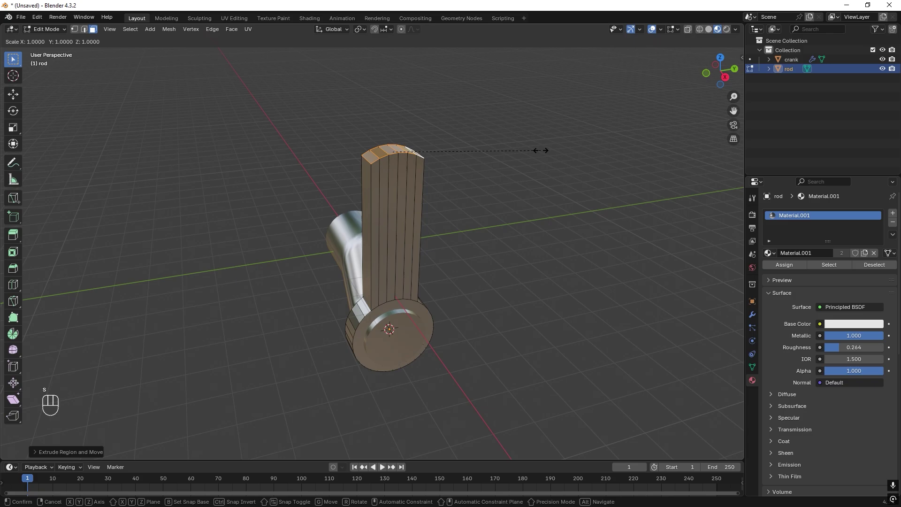
key(y)
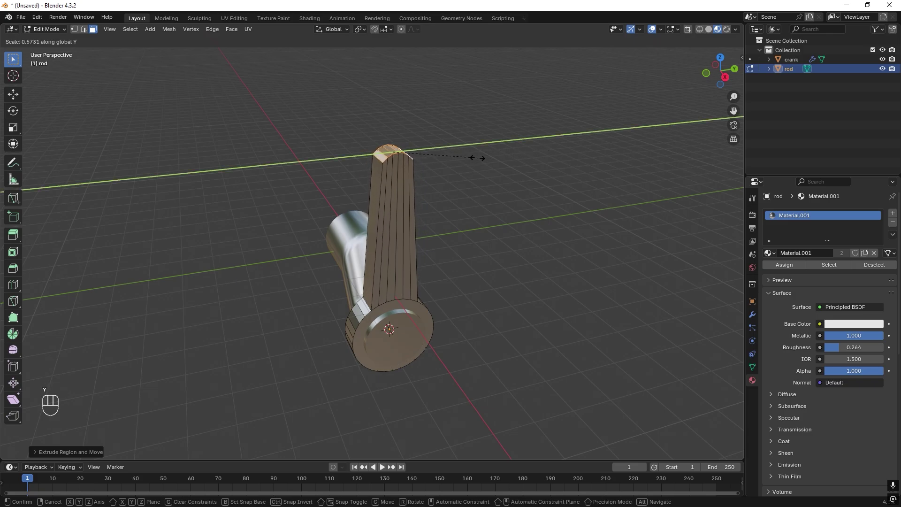
click(479, 154)
scroll(474, 160, up, 2)
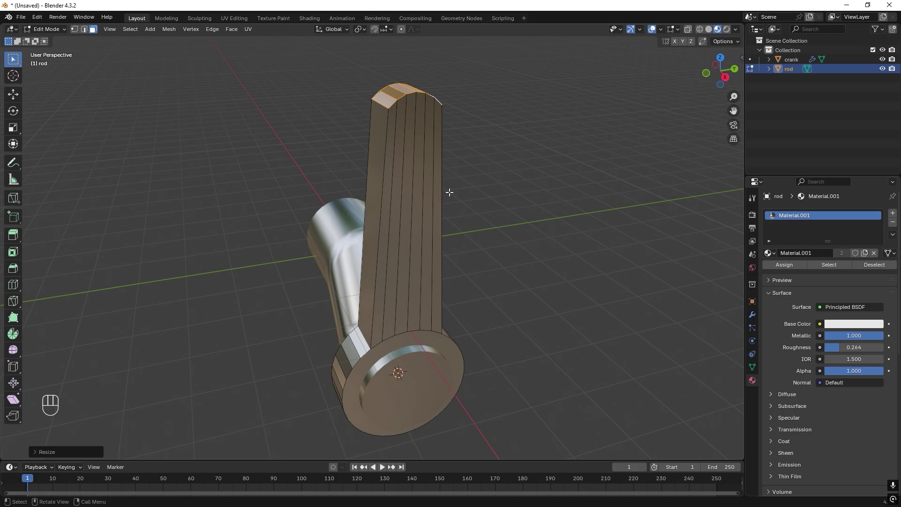
- Inset the strip of front faces on the rod's shank by about 0.09 m and extrude them about 0.1 m inward along X
click(385, 231)
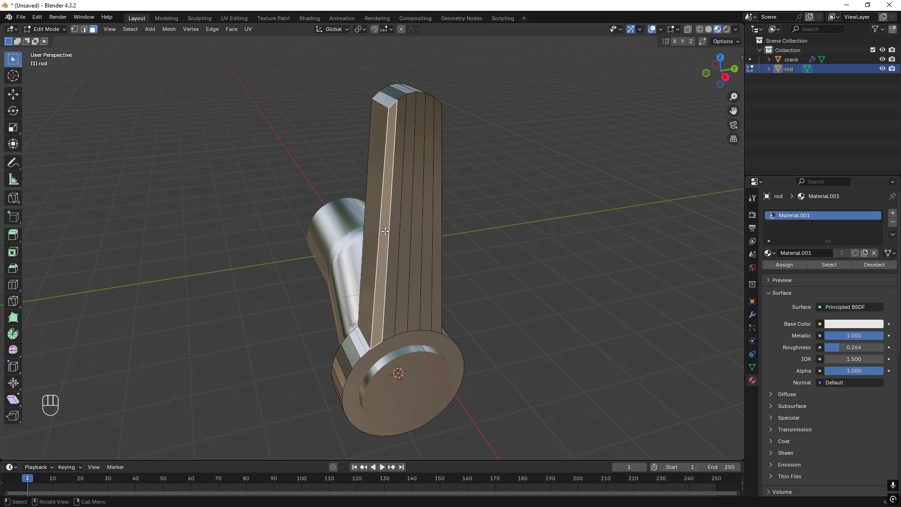
ctrl+click(438, 219)
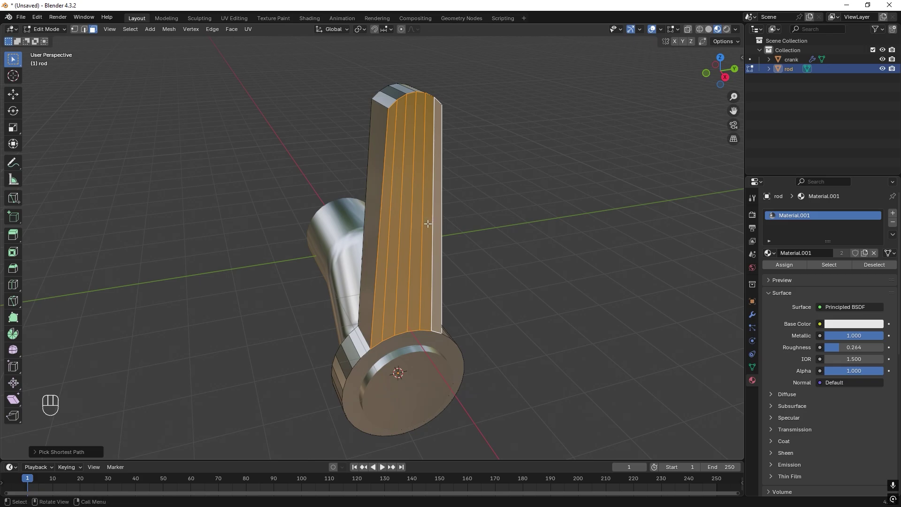
key(i)
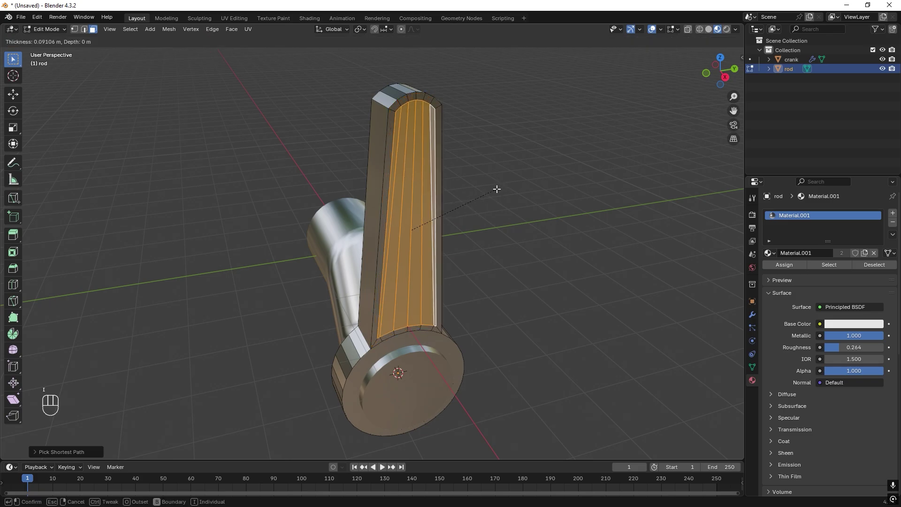
click(497, 189)
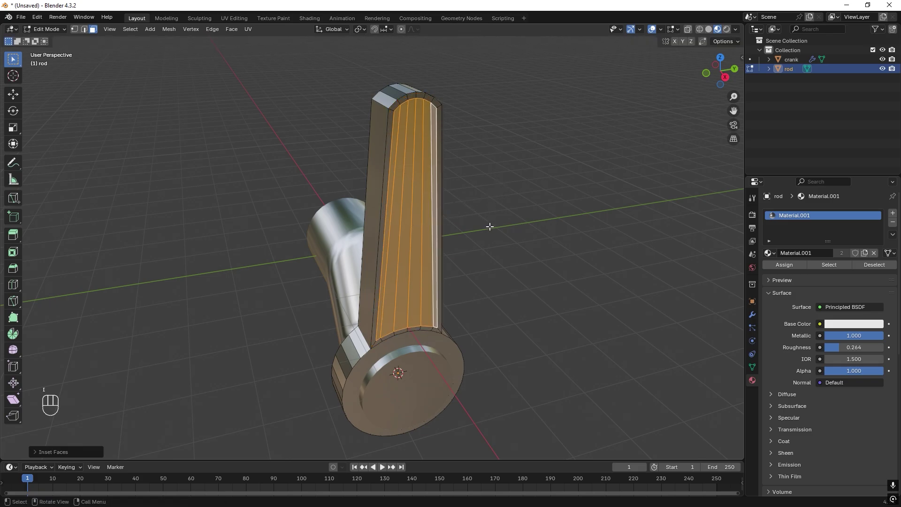
key(e)
key(x)
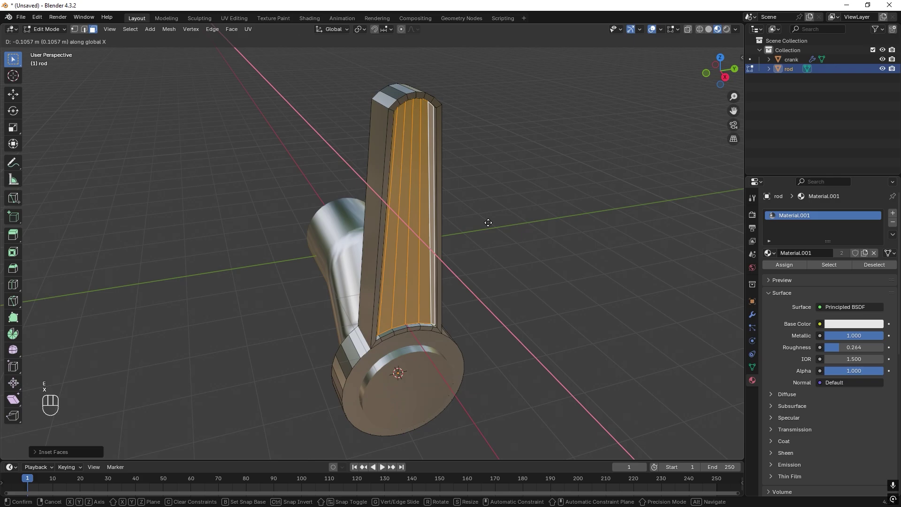
click(489, 217)
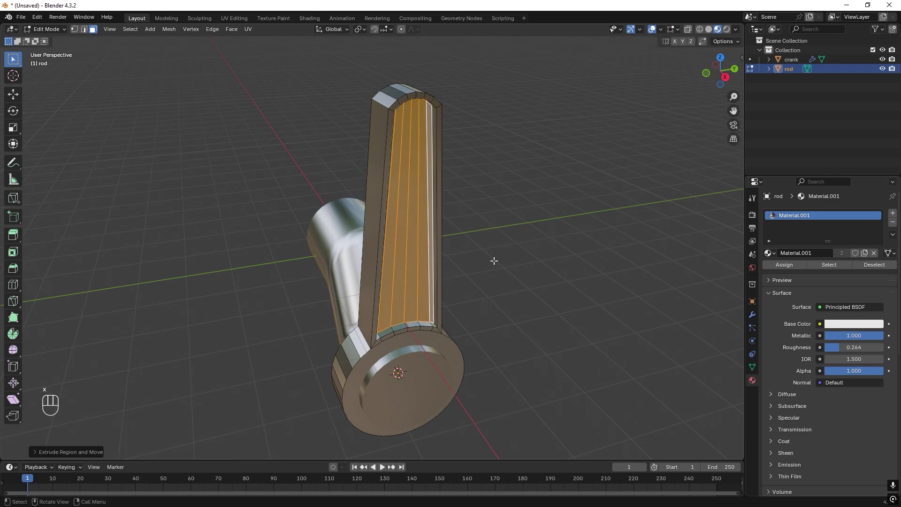
- Return to Object Mode and apply Shade Auto Smooth to the rod
key(Tab)
right_click(426, 224)
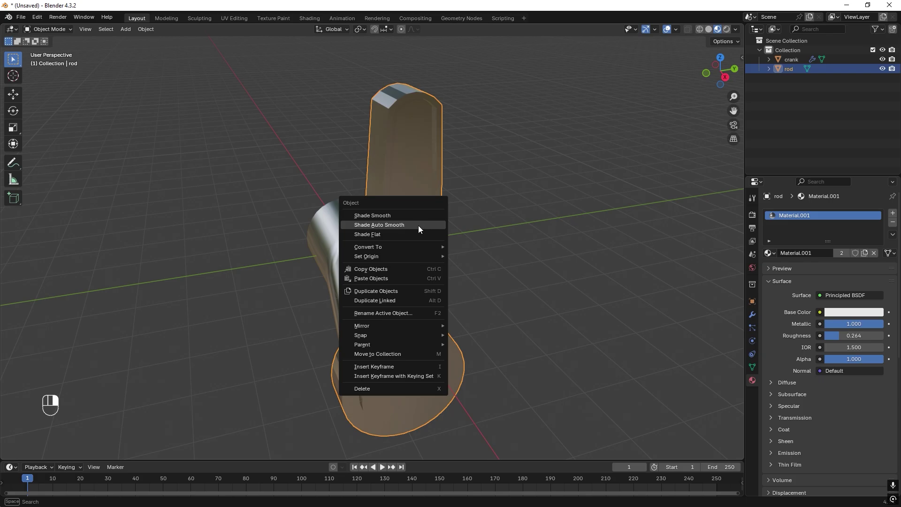
click(419, 226)
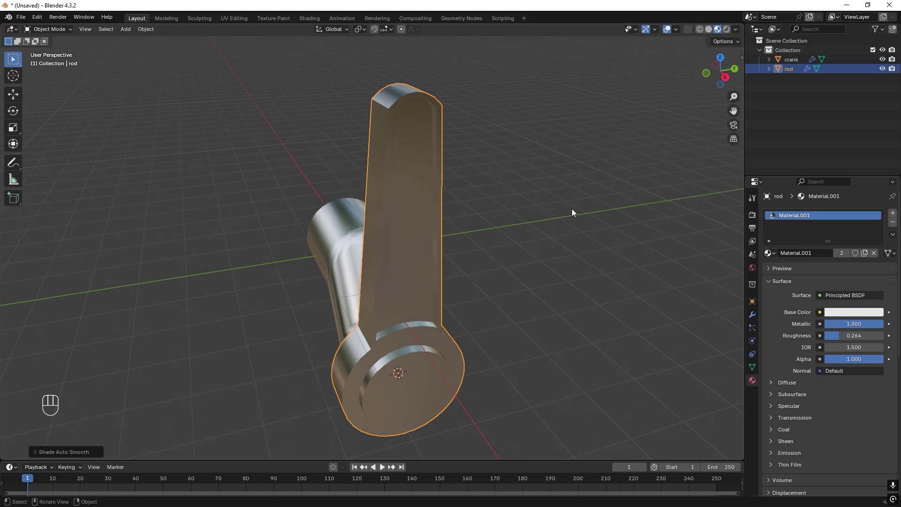
- Show the rod's transform values and apply its scale, then select the crank
key(n)
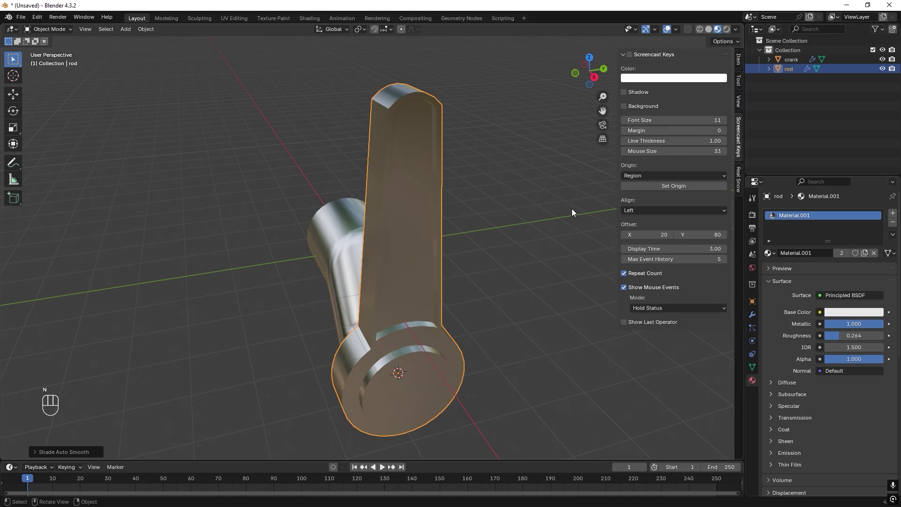
click(737, 63)
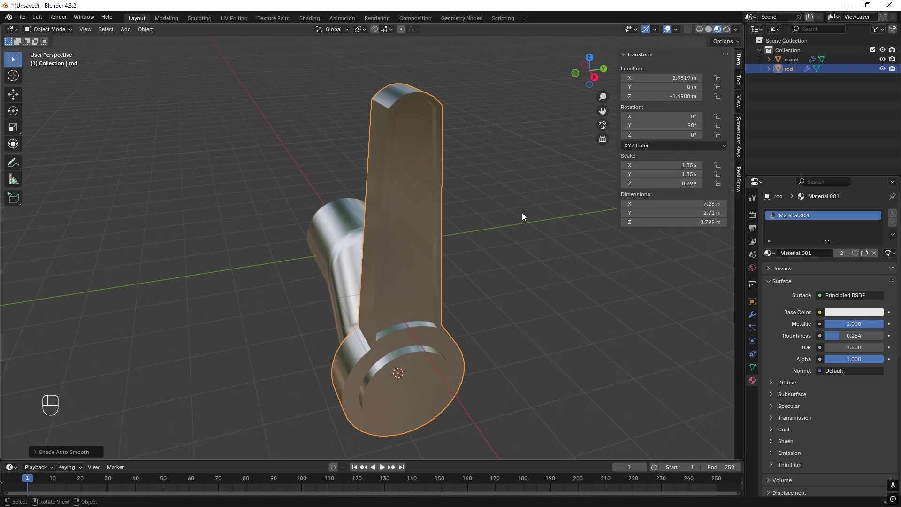
key(ctrl+a)
click(346, 252)
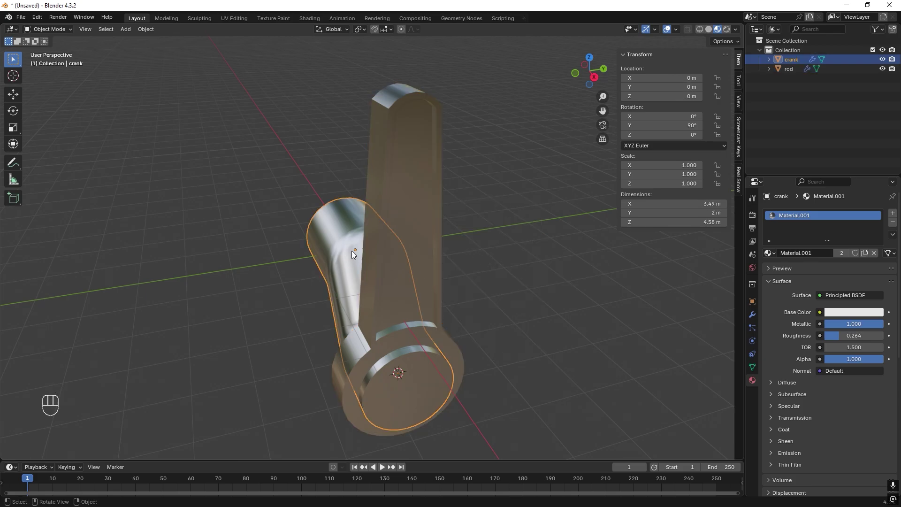
- Apply the crank's rotation so its rotation values are zeroed
key(ctrl+a)
click(353, 252)
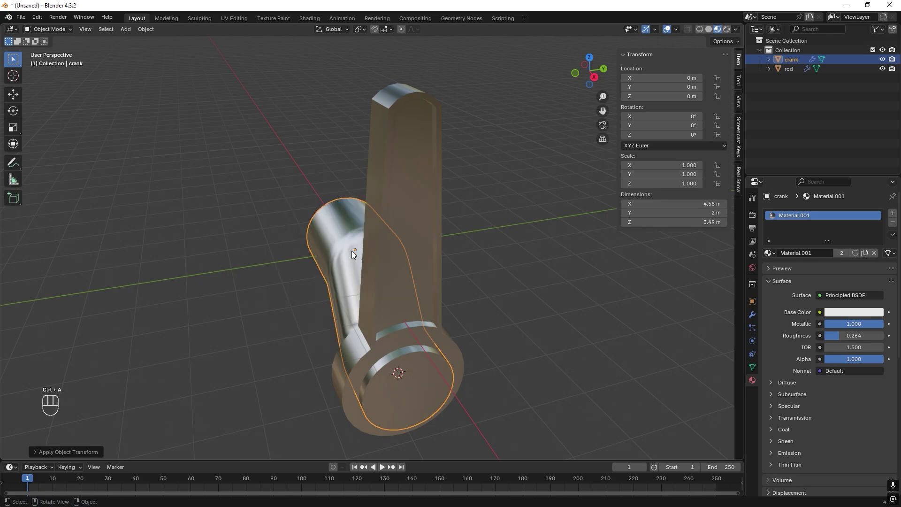
mouse_move(463, 258)
middle_down()
mouse_move(452, 260)
mouse_move(462, 261)
middle_up()
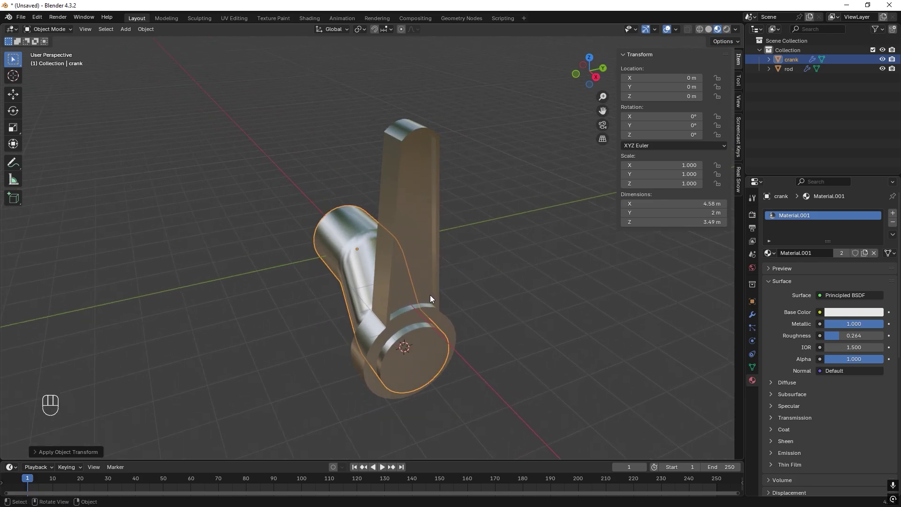
middle_drag(430, 296, 426, 343)
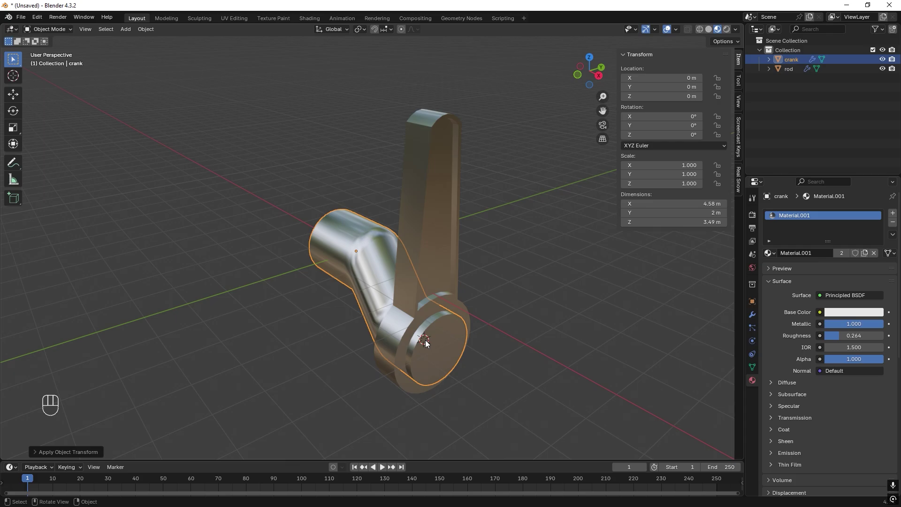
- Add a mesh cylinder at the rod's lower end and scale it to about 4.01 m across and 2.25 m tall
key(shift+a)
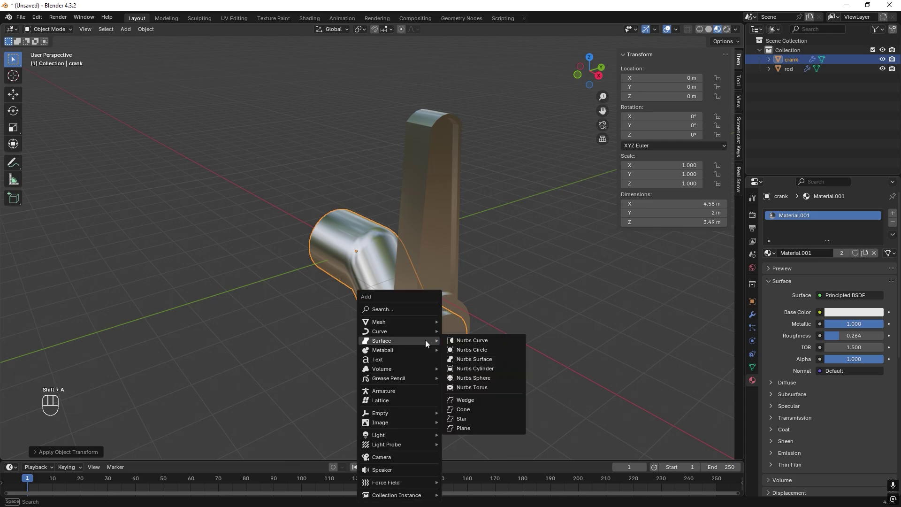
mouse_move(425, 325)
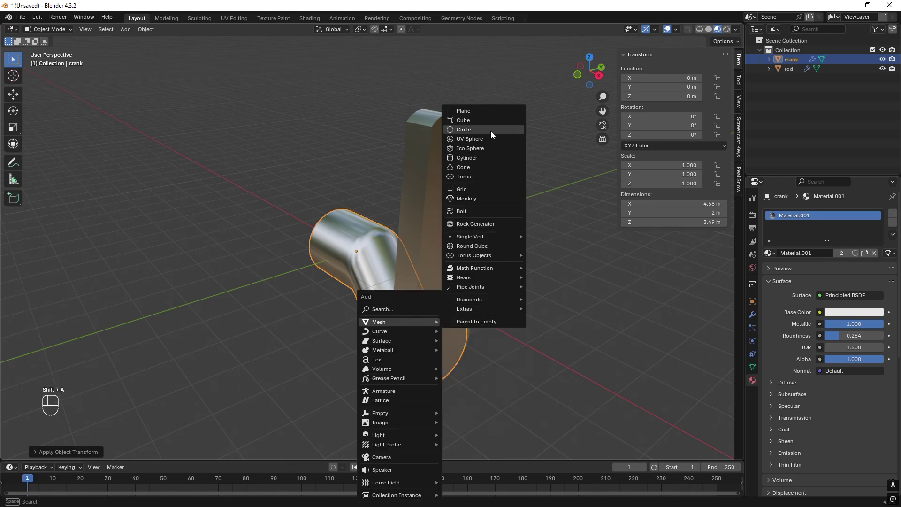
click(483, 157)
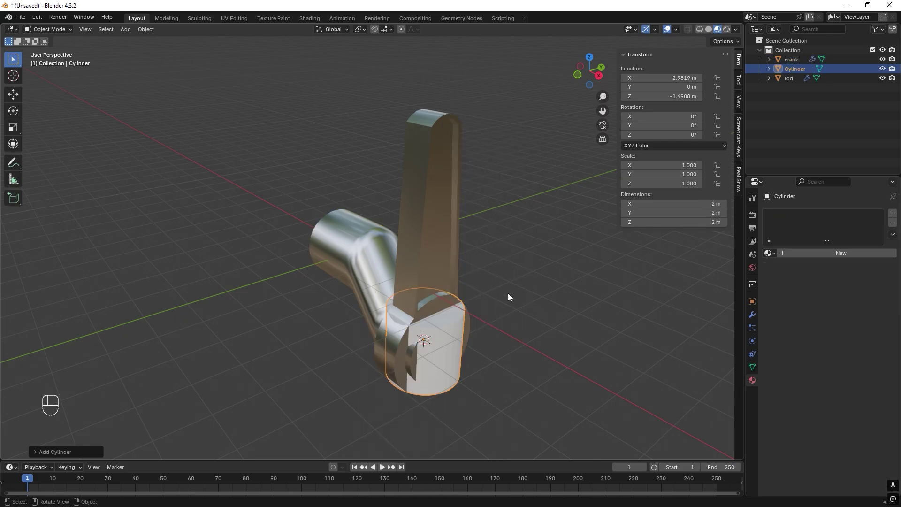
key(s)
click(613, 295)
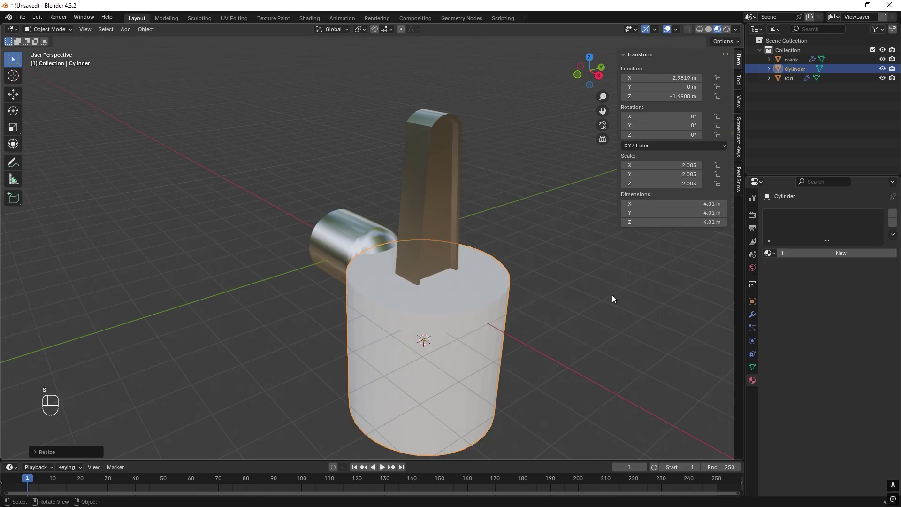
key(s)
key(z)
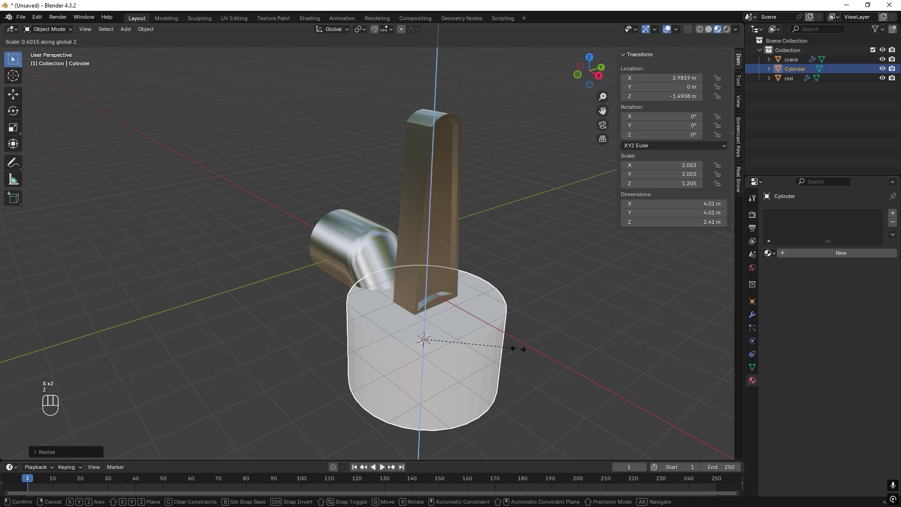
click(506, 360)
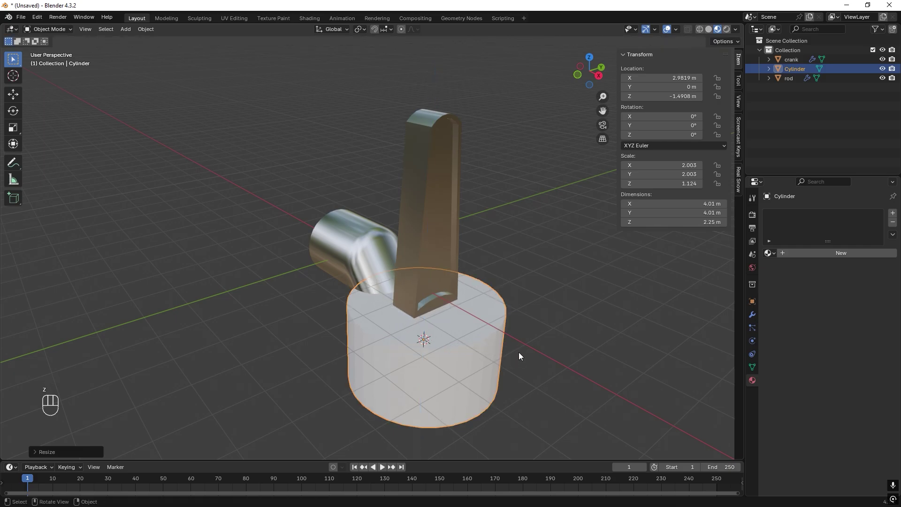
- Raise the cylinder along Z to about 4.43 m and scale it down to about 3.17 m across and 1.78 m tall
key(g)
key(z)
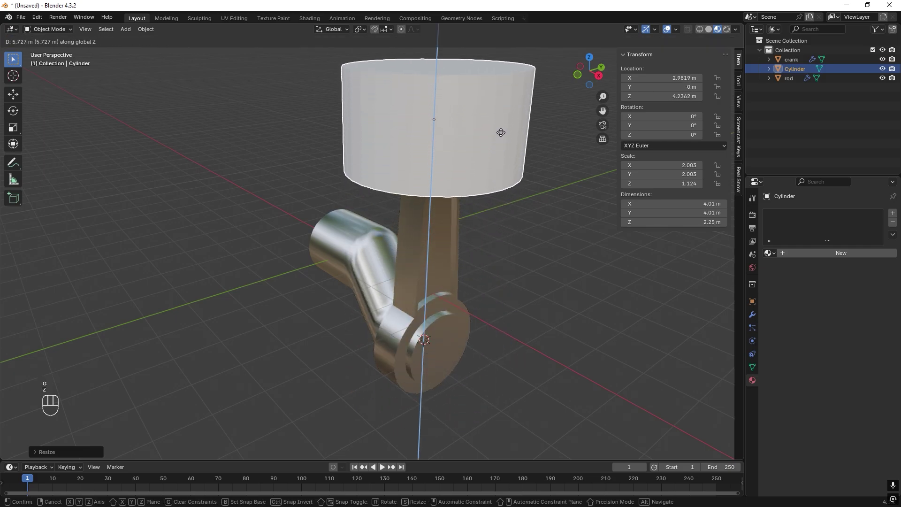
click(502, 128)
key(s)
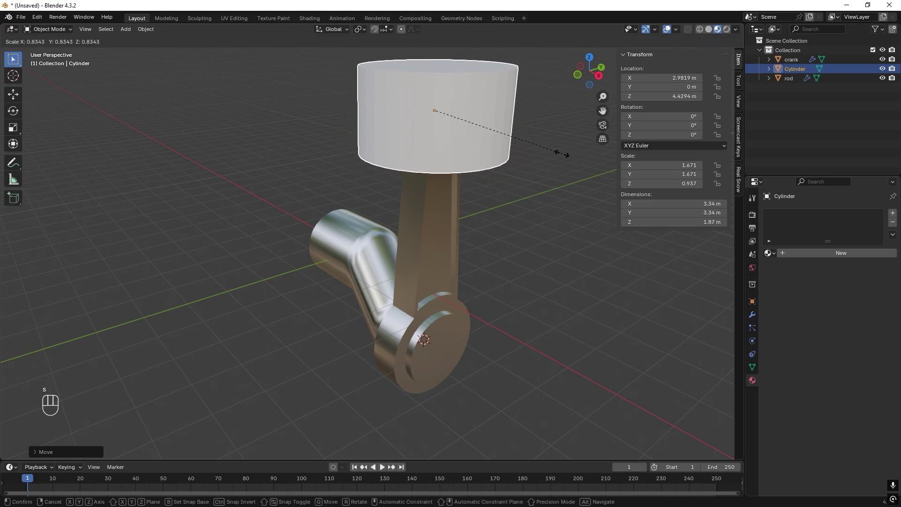
click(555, 151)
- Apply the cylinder's scale
middle_drag(556, 150, 462, 255)
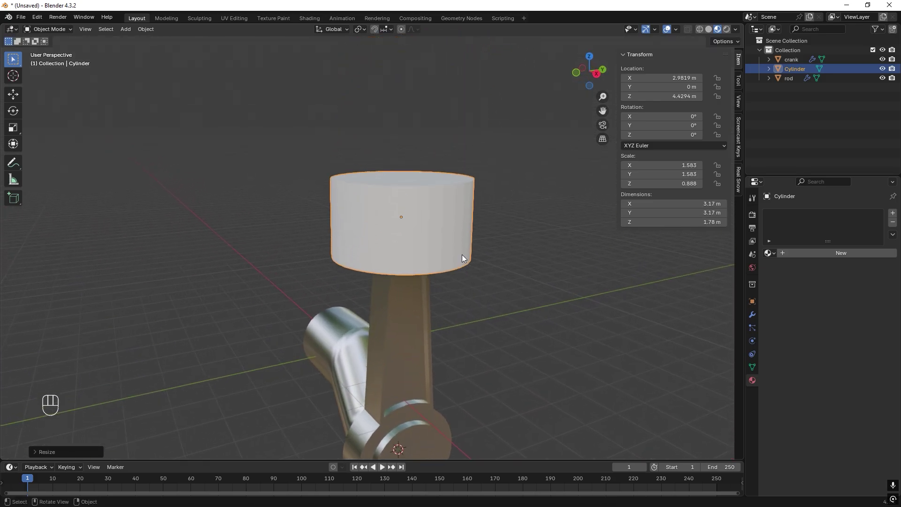
scroll(463, 234, up, 2)
scroll(463, 239, down, 2)
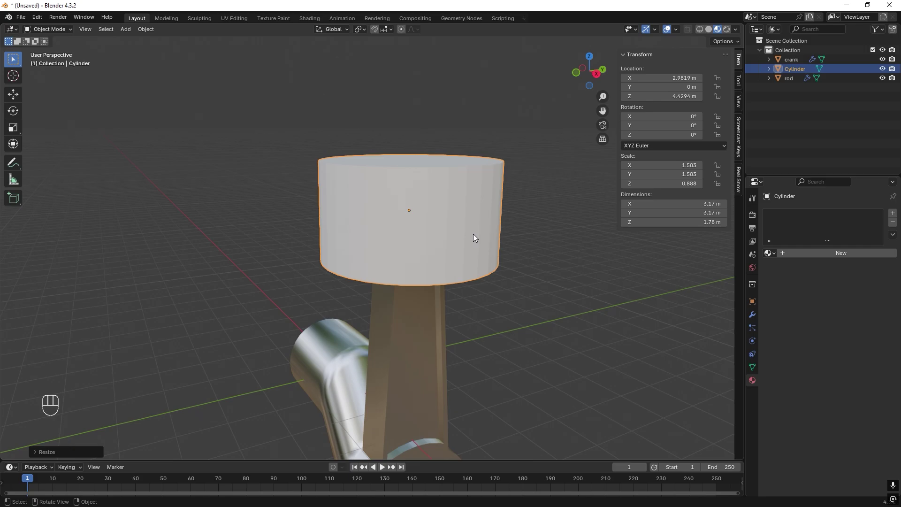
key(ctrl+a)
click(506, 230)
- Bevel the cylinder's top edge loop in Edit Mode by about 0.15 m with one segment
key(Tab)
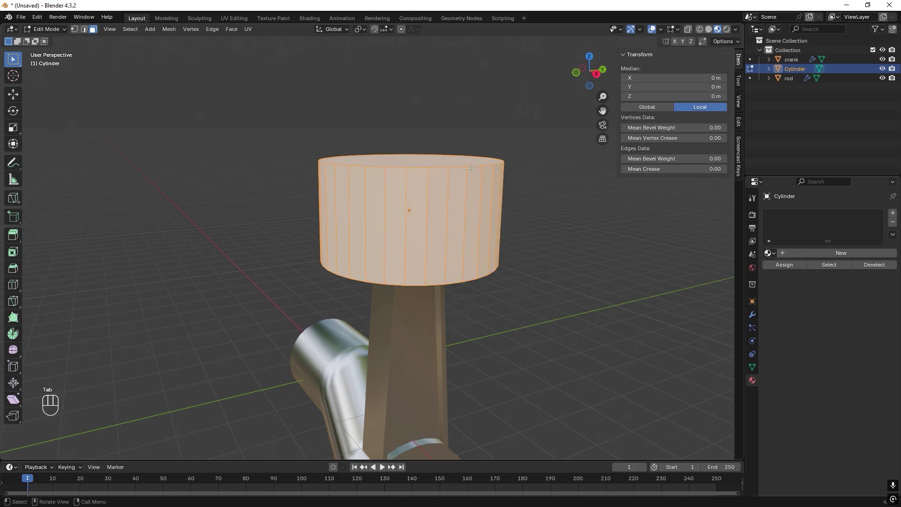
key(1)
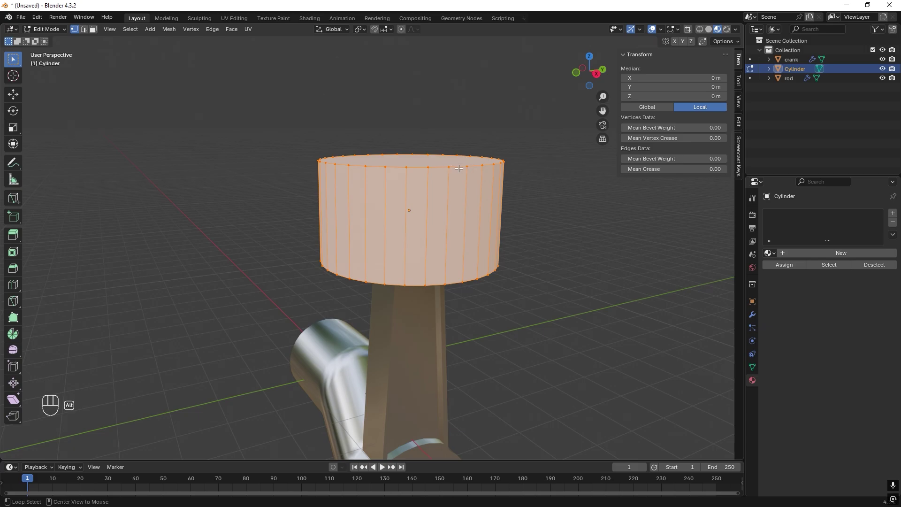
alt+click(458, 168)
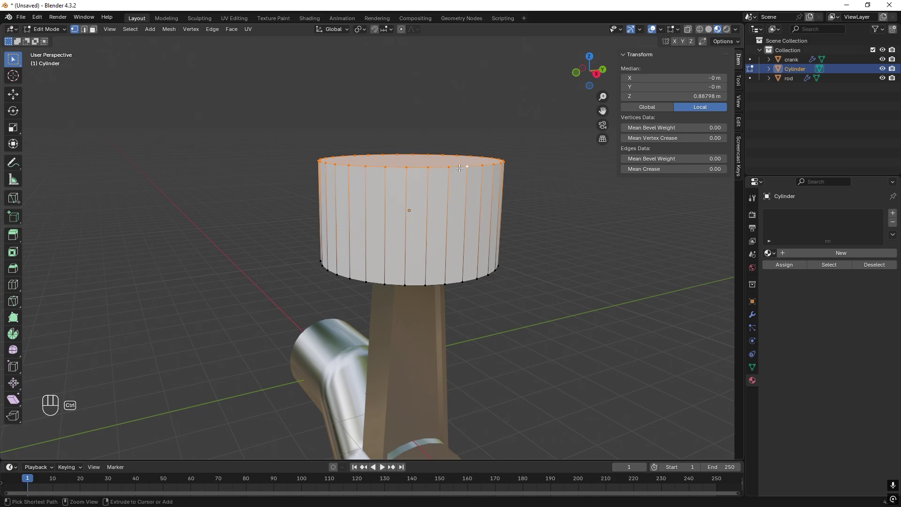
key(ctrl+b)
scroll(471, 173, down, 6)
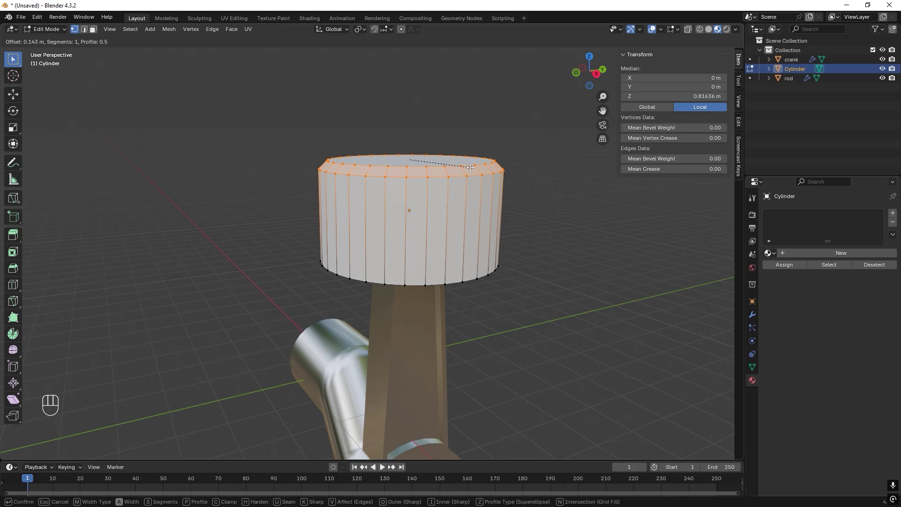
click(471, 167)
- Delete the bottom face of the cylinder
middle_drag(471, 167, 441, 175)
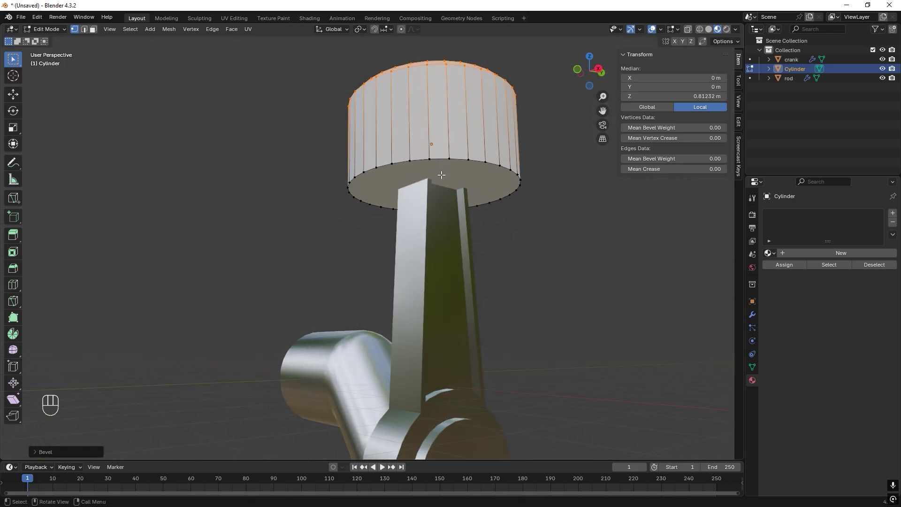
key(3)
click(474, 175)
key(x)
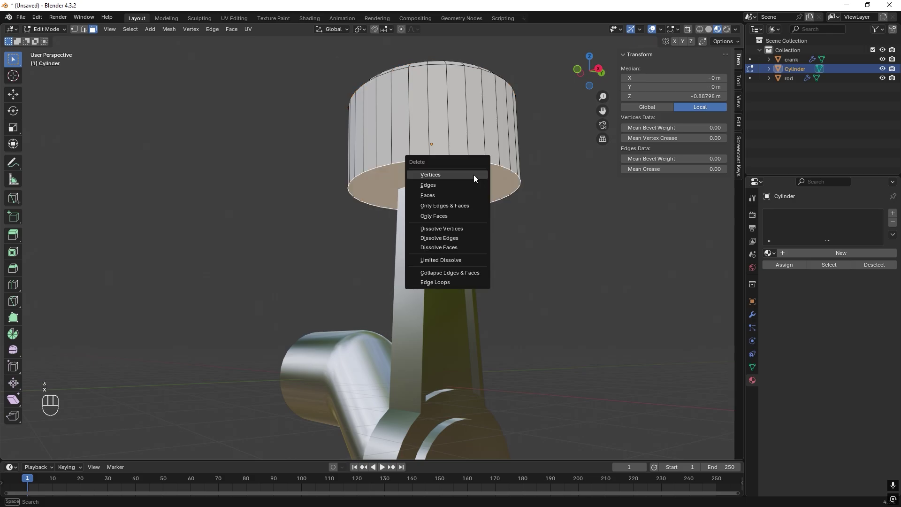
click(461, 194)
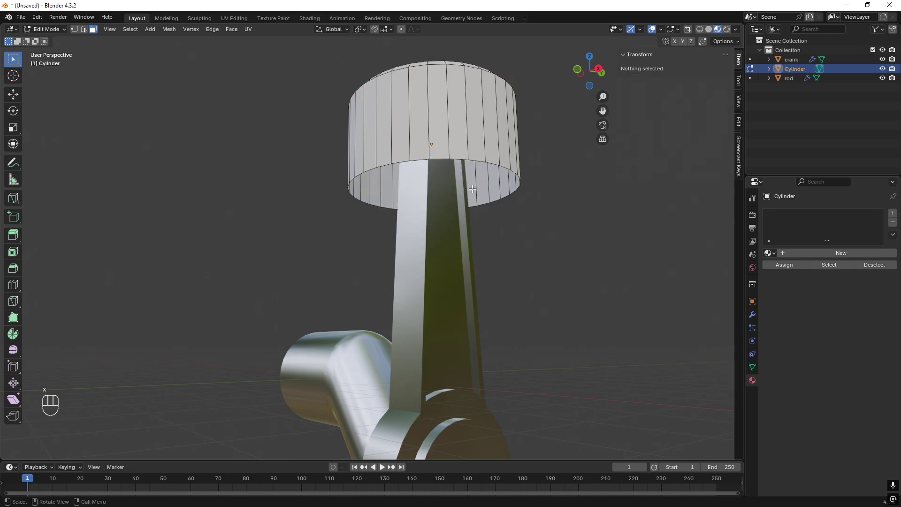
- Extrude the cylinder's open bottom edge loop and scale it inward to about 0.92 to form the wall thickness
key(1)
alt+click(478, 161)
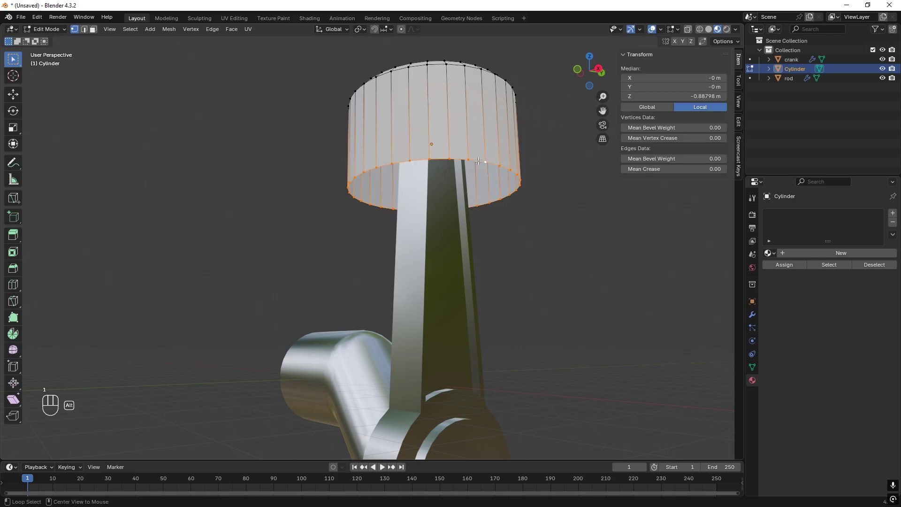
key(e)
key(s)
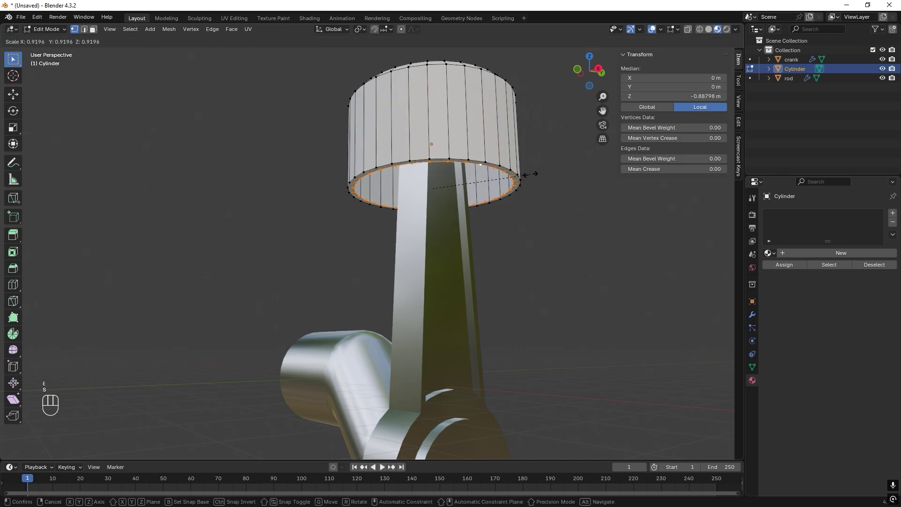
click(529, 175)
- Extrude the inner bottom loop up about 0.98 m along Z and close its upper end with a face
key(e)
key(z)
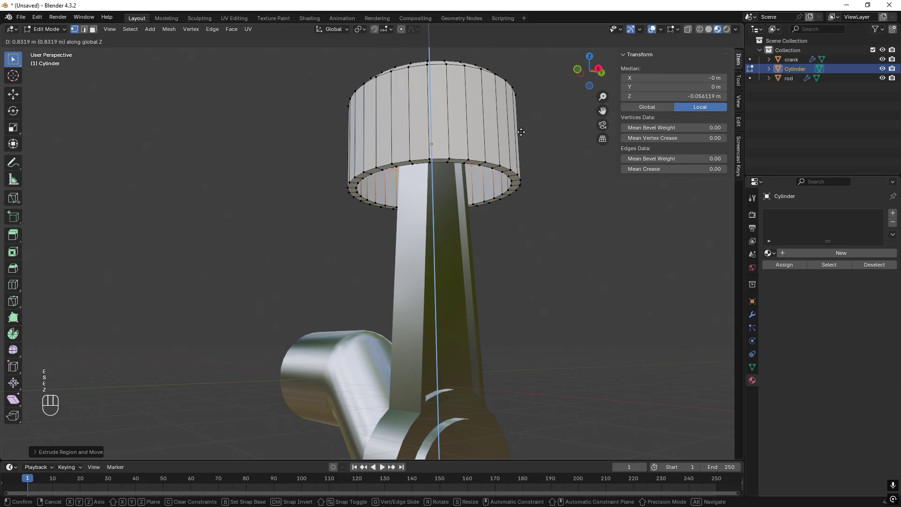
click(520, 126)
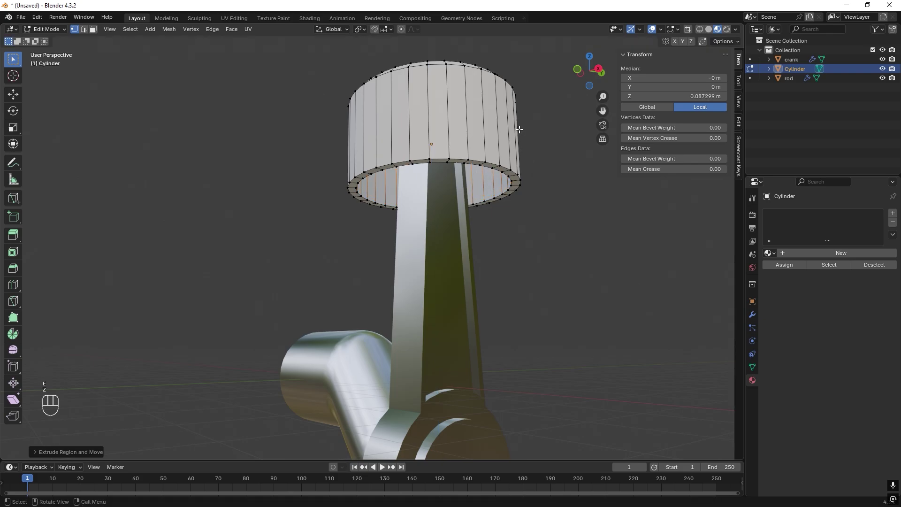
key(f)
key(Tab)
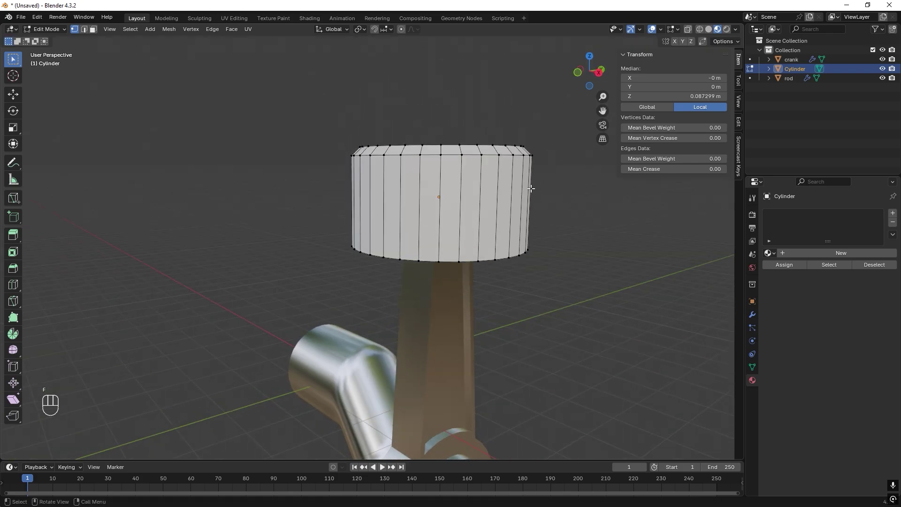
- Add a horizontal loop cut above the middle of the cylinder's side and bevel it by about 0.07 m into a narrow band
key(Tab)
key(ctrl+r)
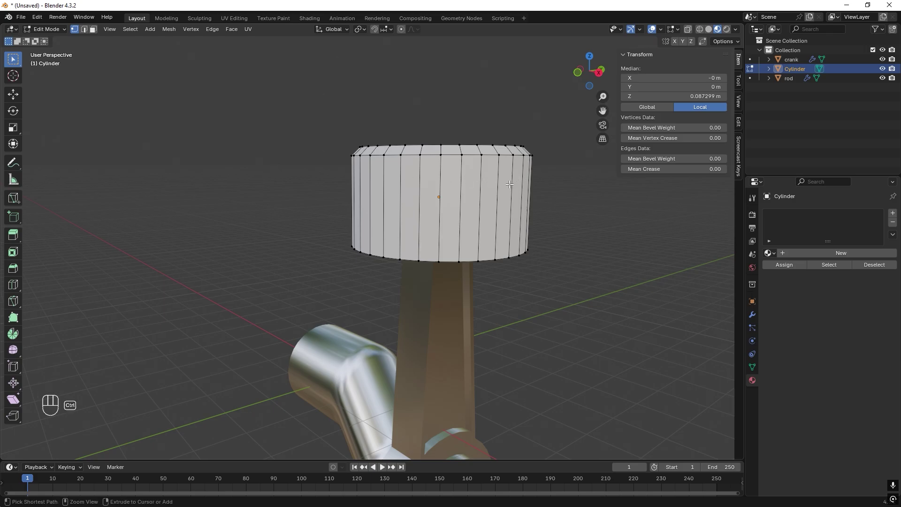
click(515, 184)
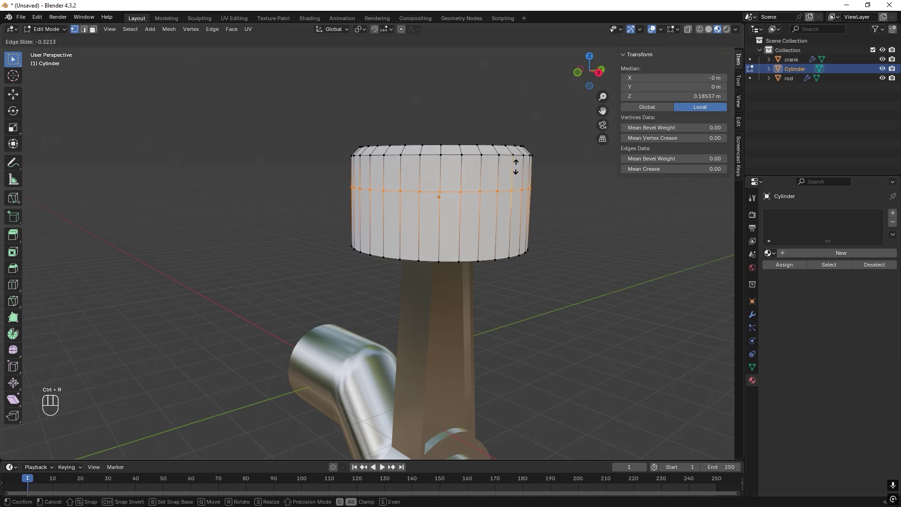
click(515, 171)
key(ctrl+b)
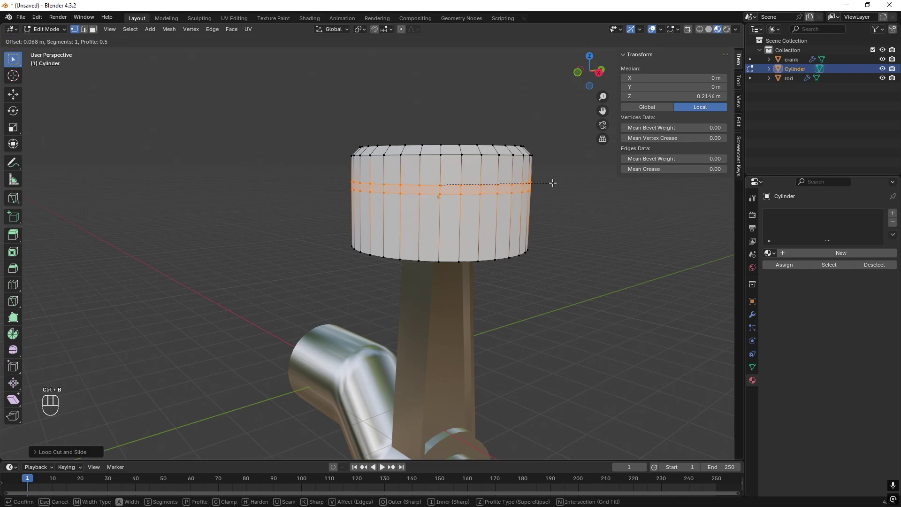
click(554, 183)
- Extrude the band and scale it inward to about 0.96 to form a ring groove, then return to Object Mode
key(e)
key(s)
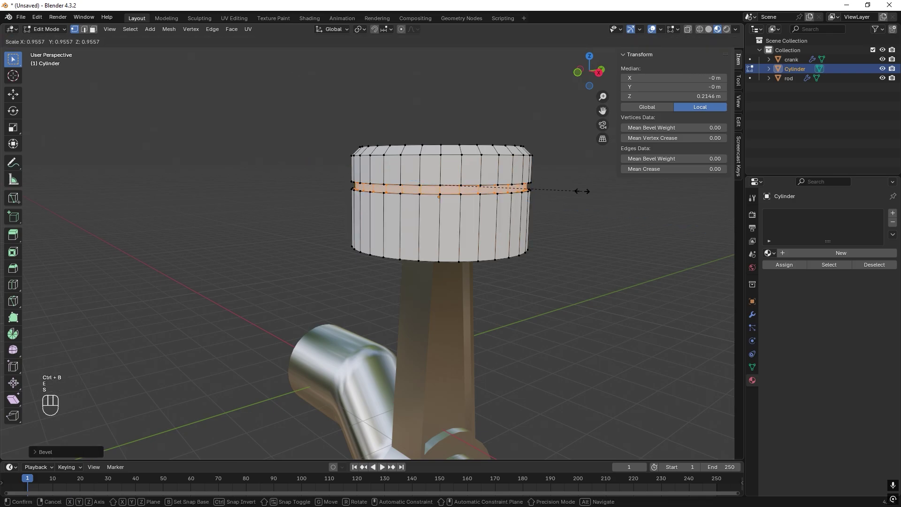
click(582, 191)
key(Tab)
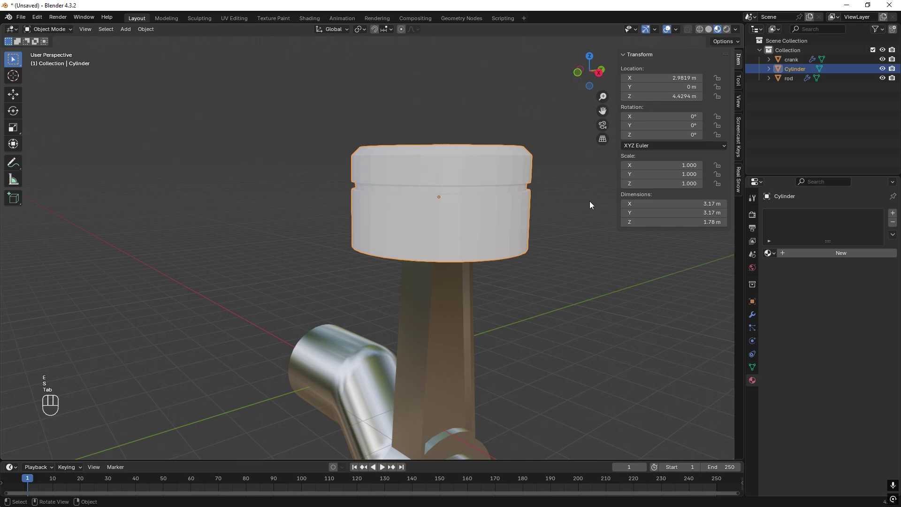
- Assign Material.001 to the cylinder and apply Shade Auto Smooth
click(771, 253)
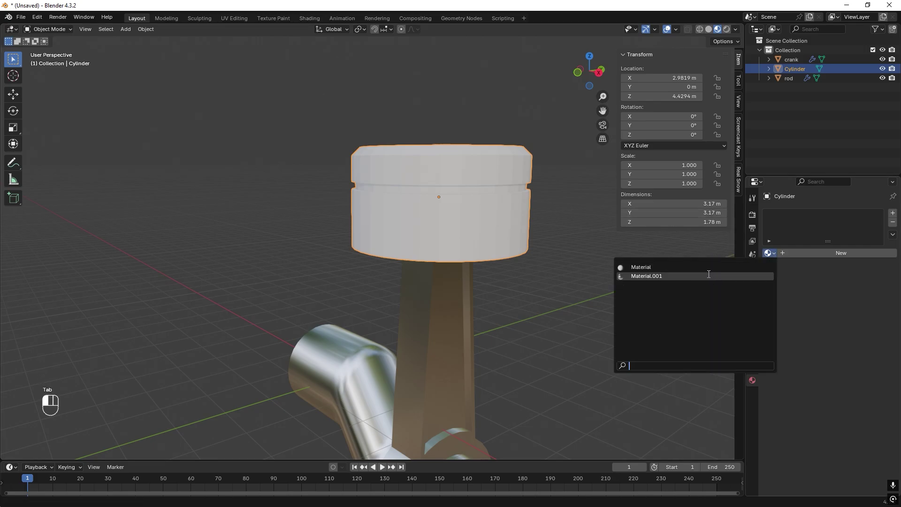
click(647, 273)
scroll(469, 221, down, 4)
right_click(432, 201)
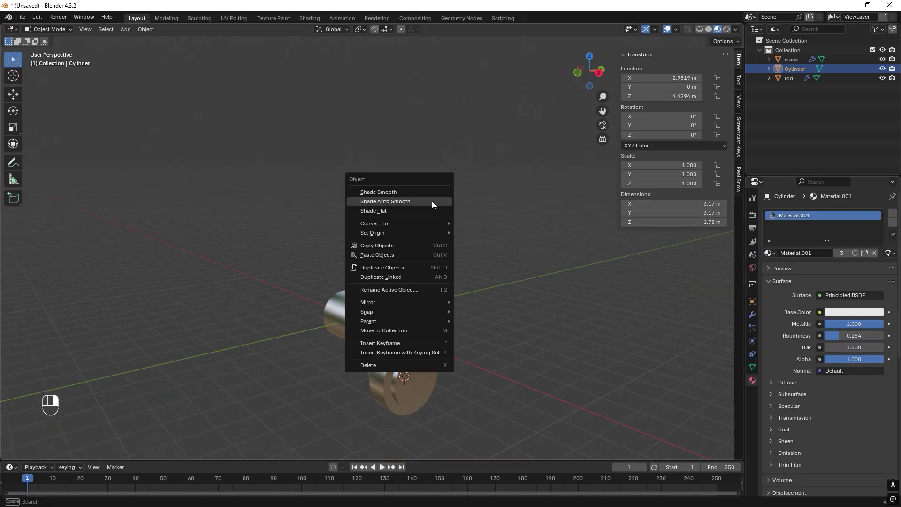
click(432, 201)
- Add a Child Of constraint to the connecting rod with the crank as its target
middle_drag(489, 251, 475, 298)
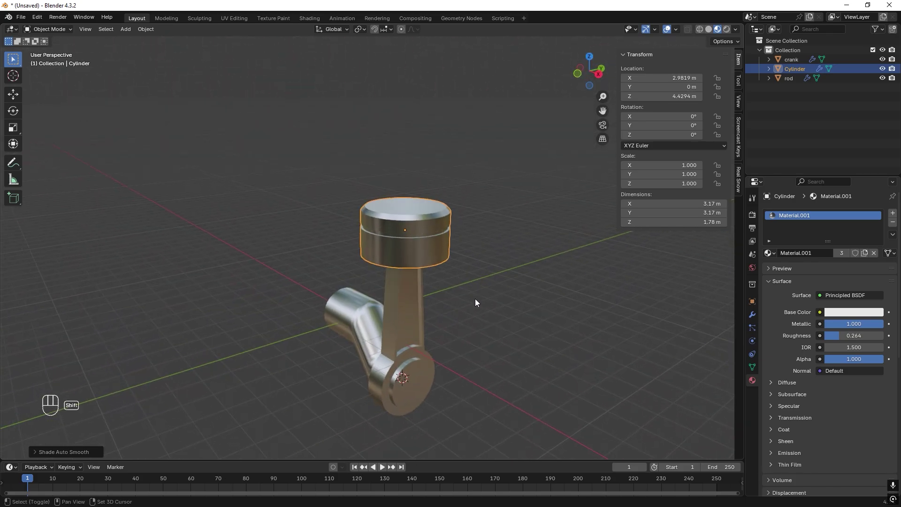
scroll(475, 278, up, 2)
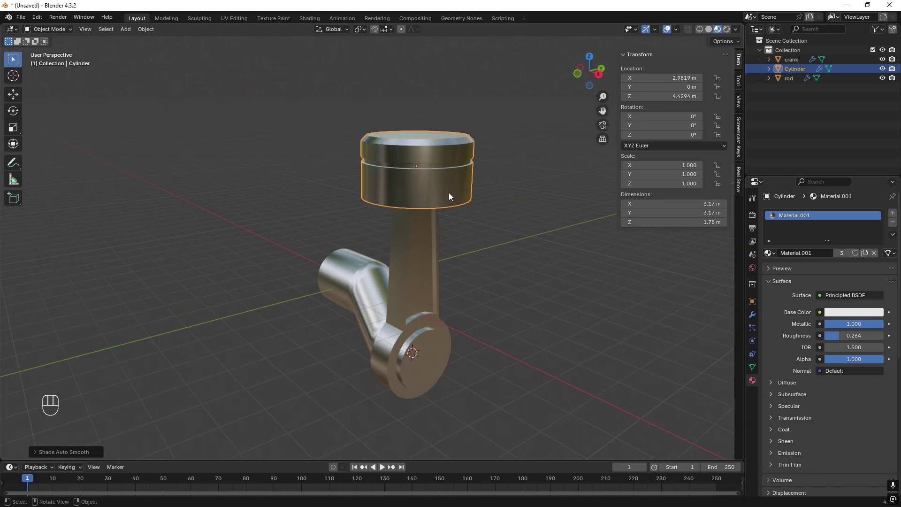
click(431, 266)
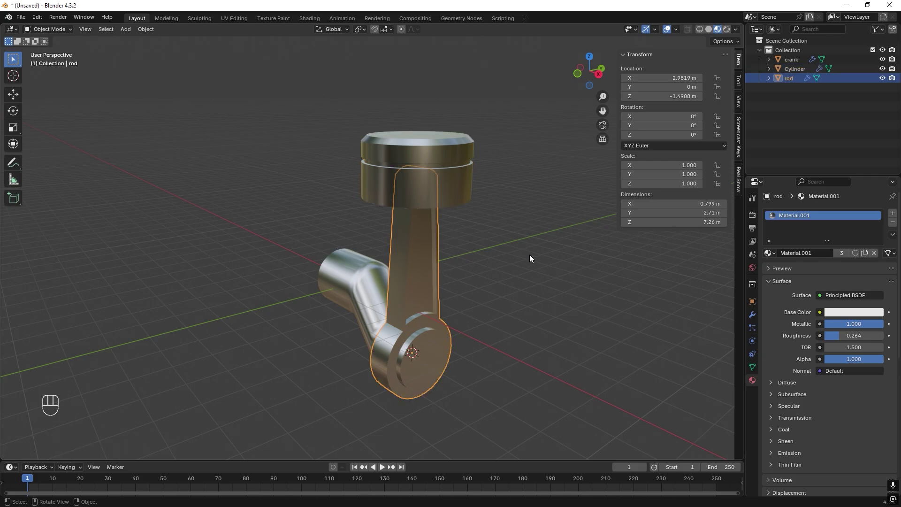
click(752, 355)
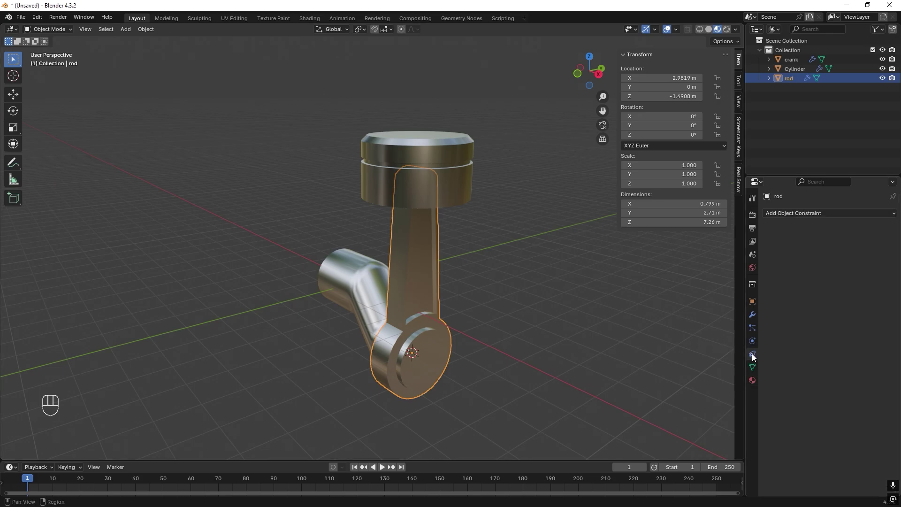
click(813, 212)
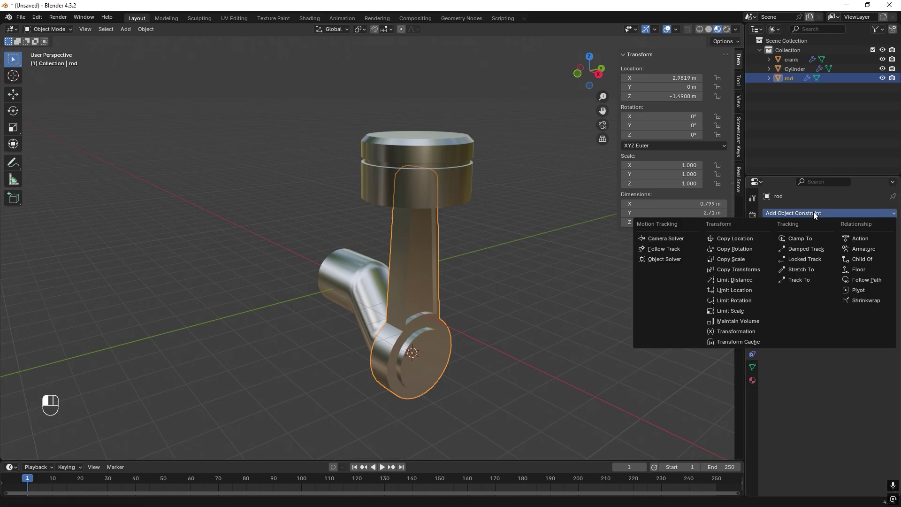
click(863, 259)
click(878, 242)
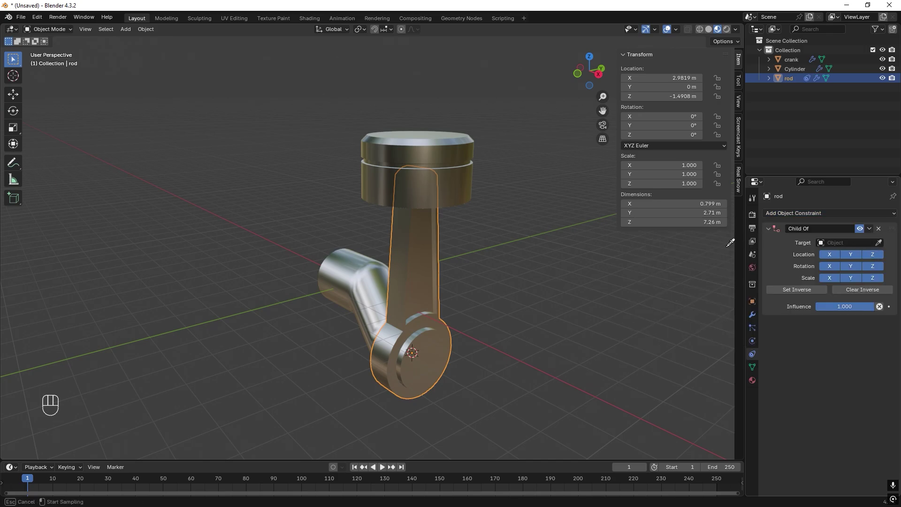
click(362, 275)
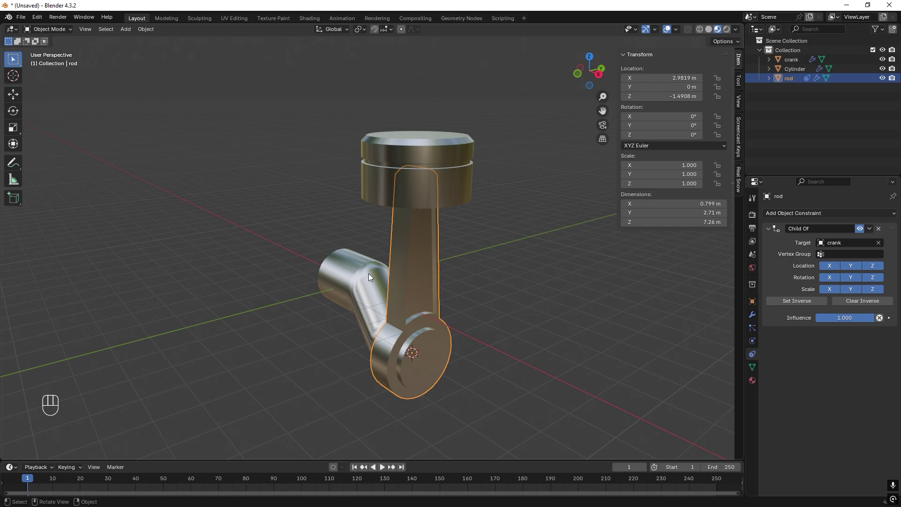
- Rotate the crank about the global X axis to test the rod's constraint, and undo the rotation
click(368, 274)
key(r)
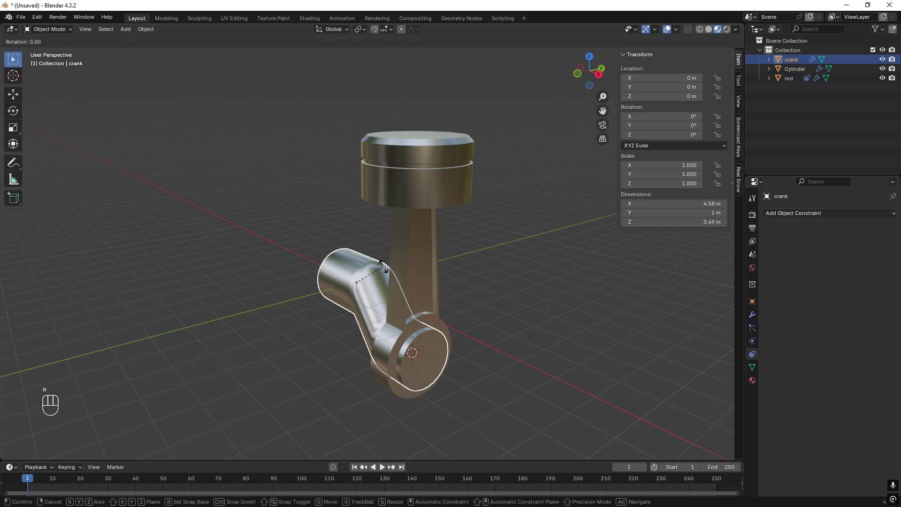
key(x)
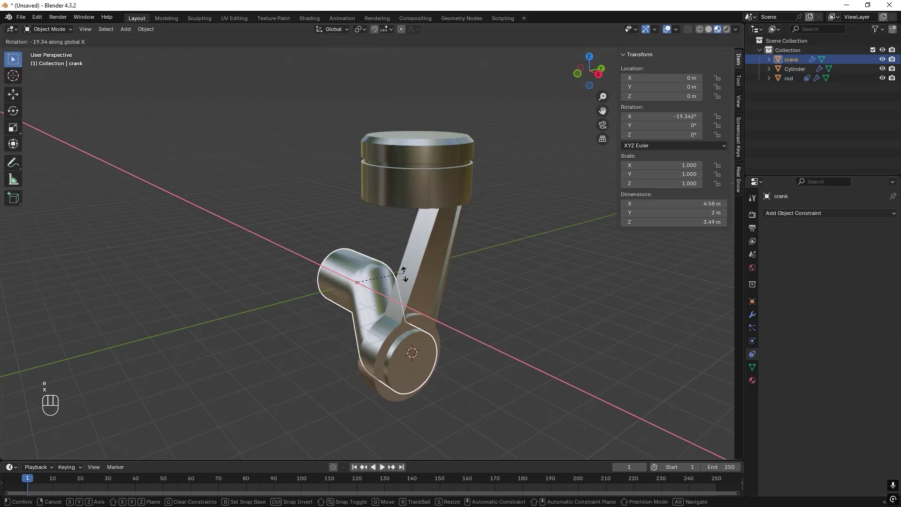
click(467, 285)
key(ctrl+z)
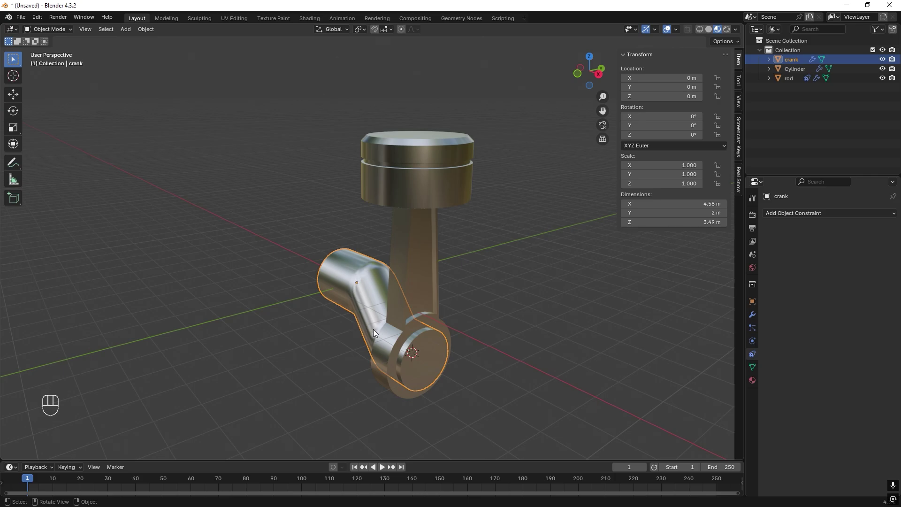
- Set the animation's end frame to 50 and keyframe the crank's rotation at 0° on frame 1
click(724, 467)
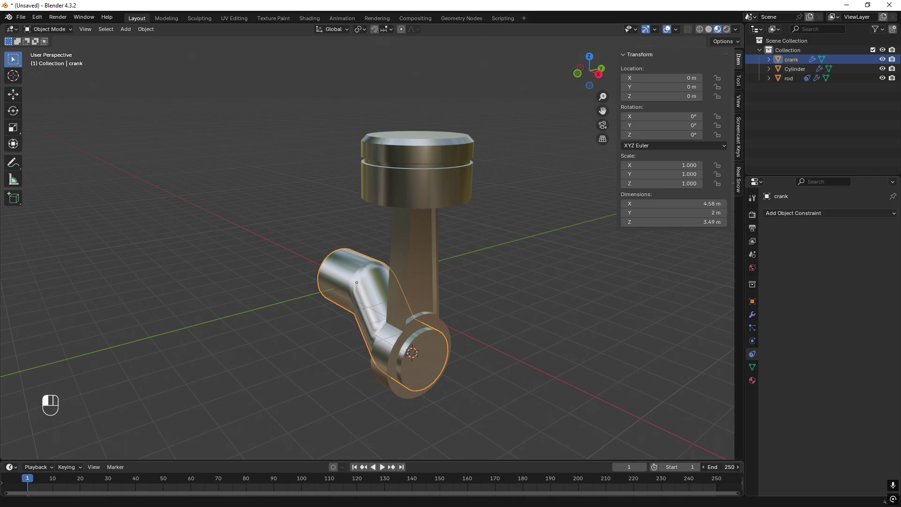
text(50)
key(Return)
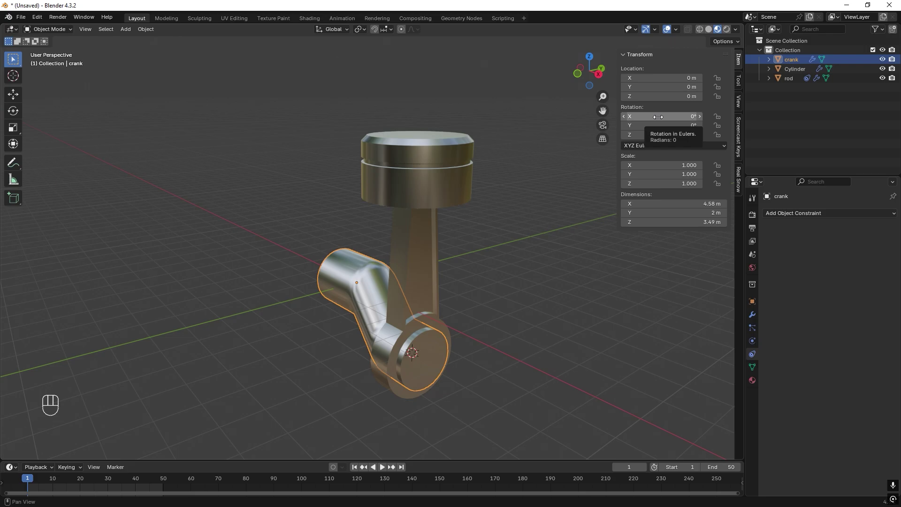
key(i)
- Go to frame 50, set the crank's X rotation to 360° and keyframe its rotation there
key(space)
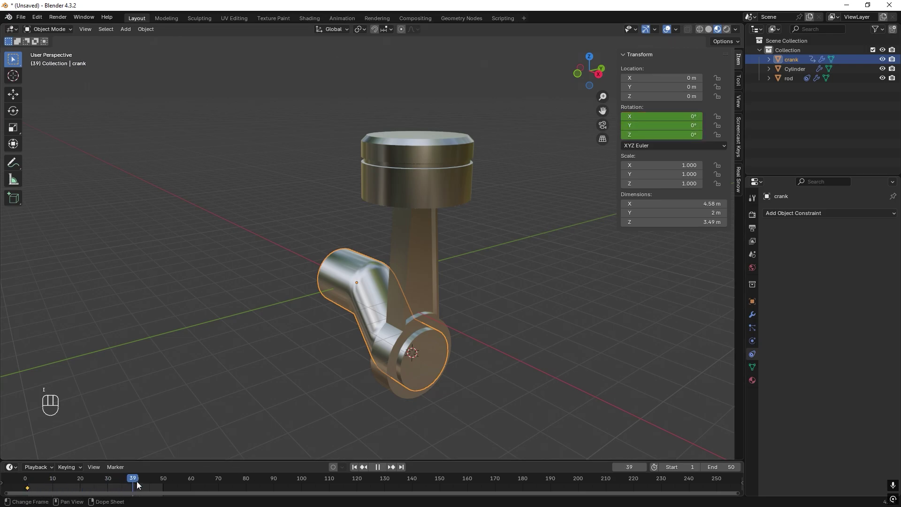
key(space)
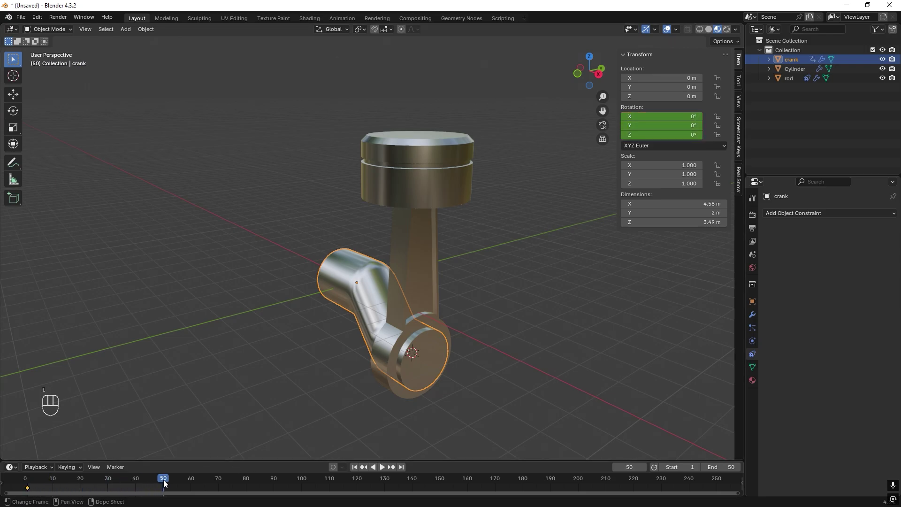
click(682, 118)
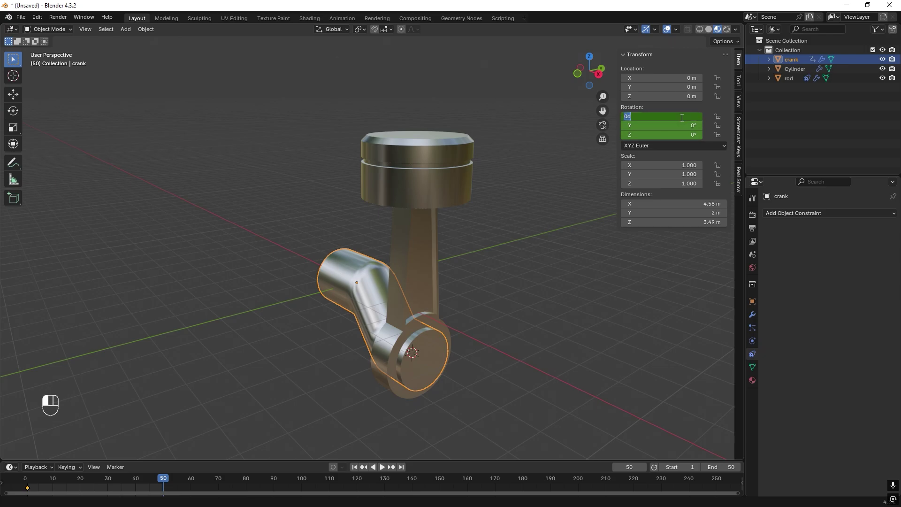
text(360)
key(Return)
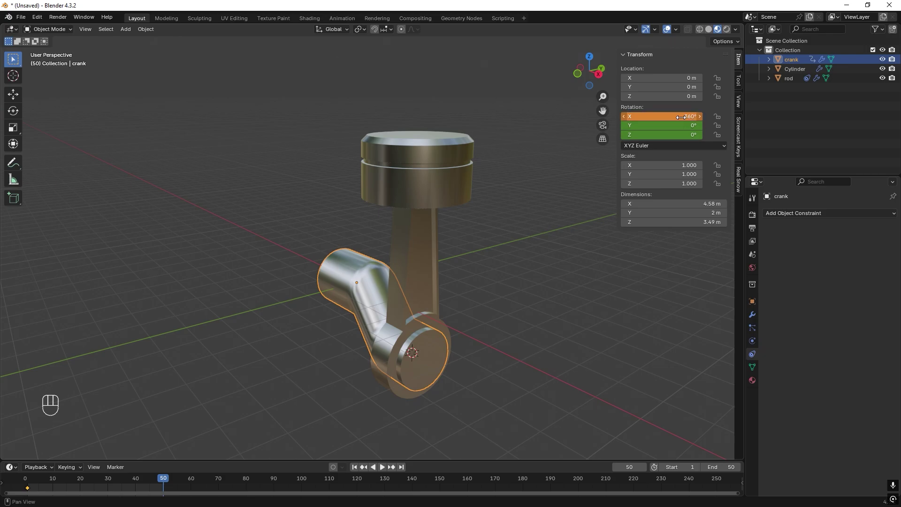
key(i)
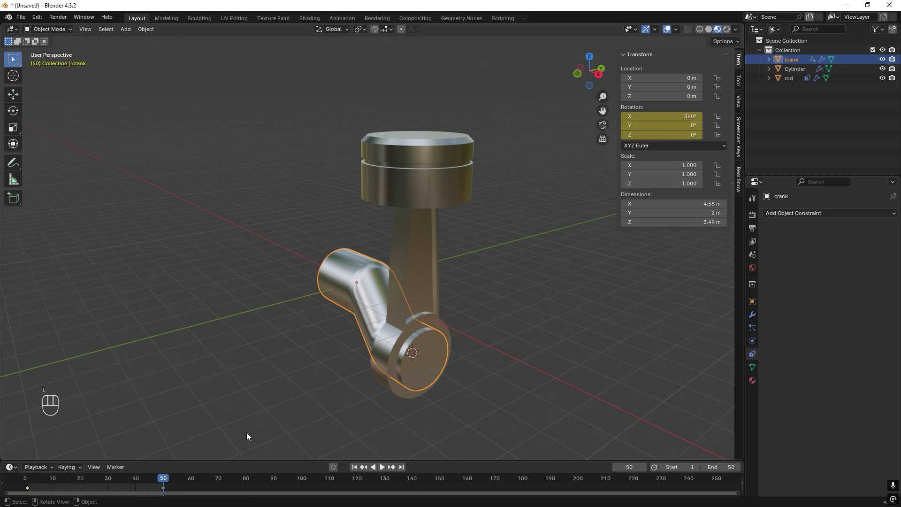
- Play the animation to check the crank's rotation and return to frame 1
key(space)
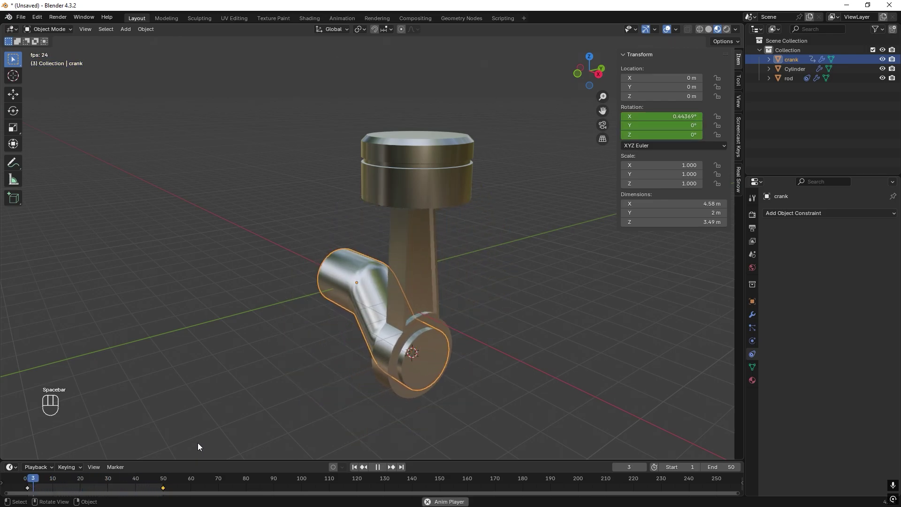
key(space)
drag(95, 472, 27, 486)
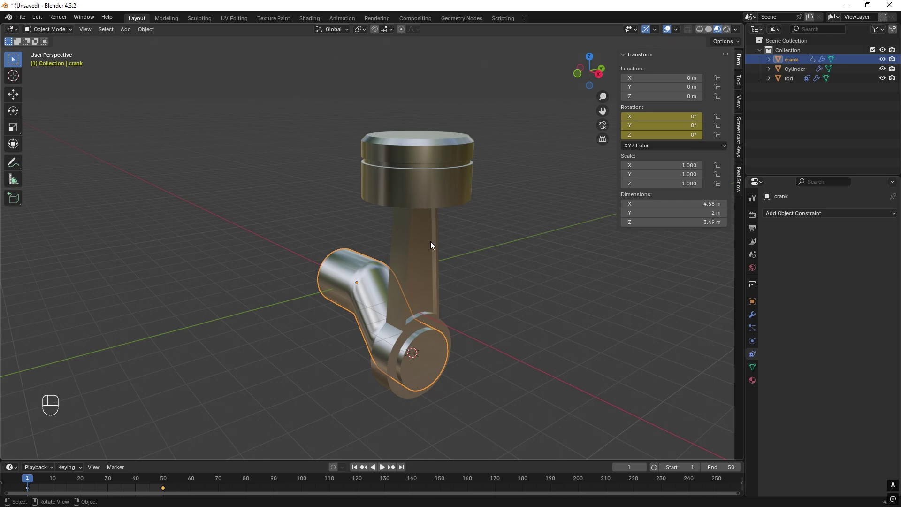
- Add a Damped Track constraint to the rod, targeting the Cylinder piston with Z as the track axis
click(428, 253)
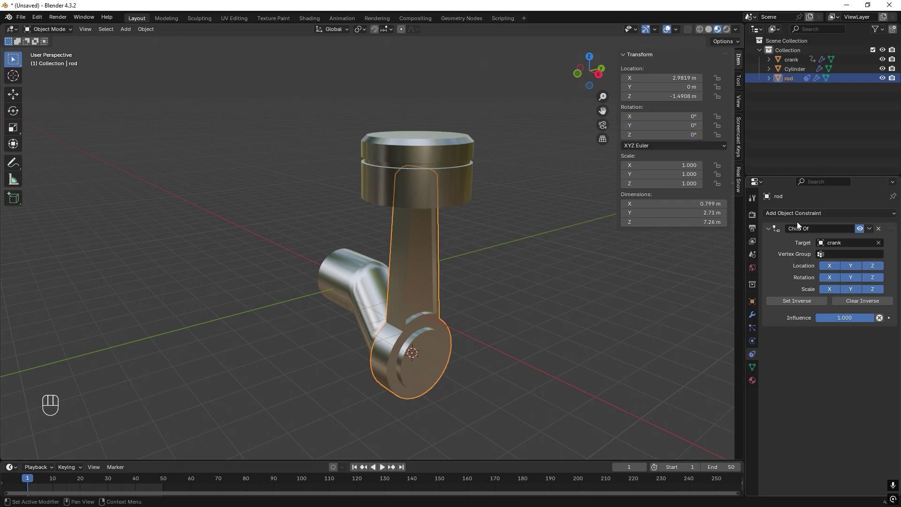
click(812, 212)
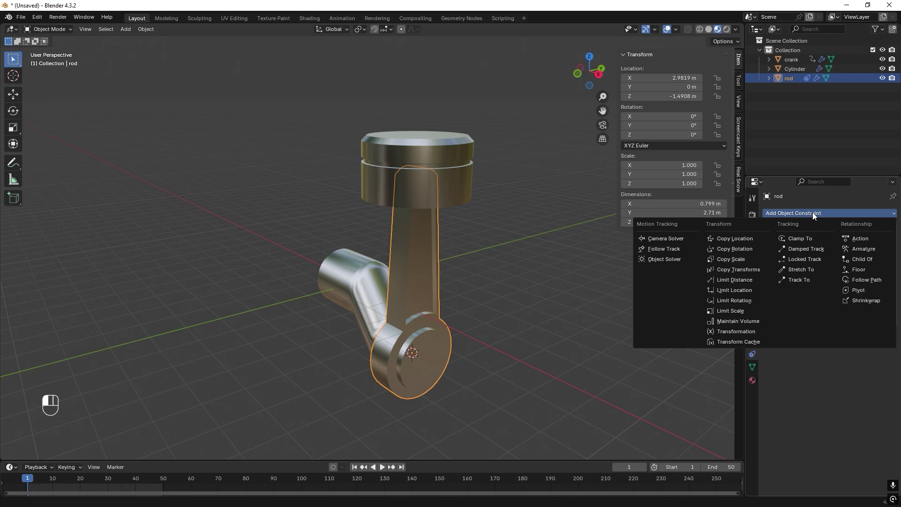
click(813, 248)
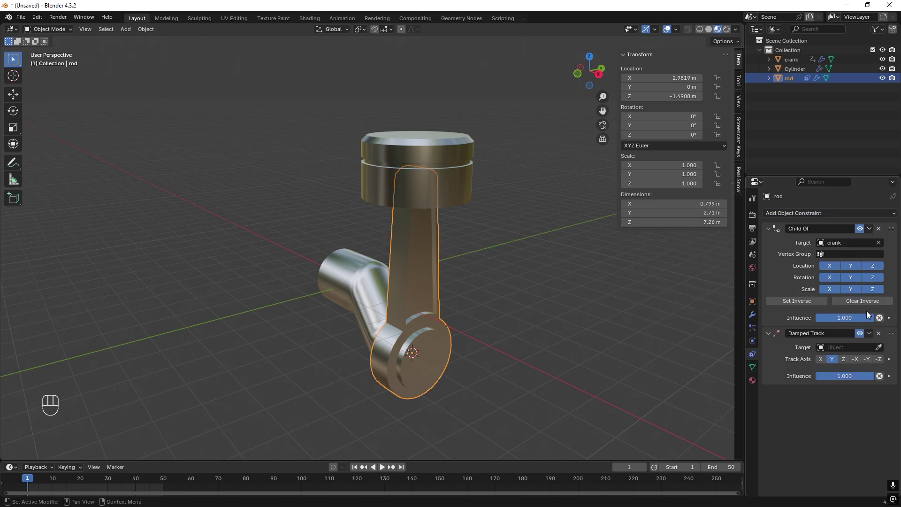
click(879, 348)
click(459, 153)
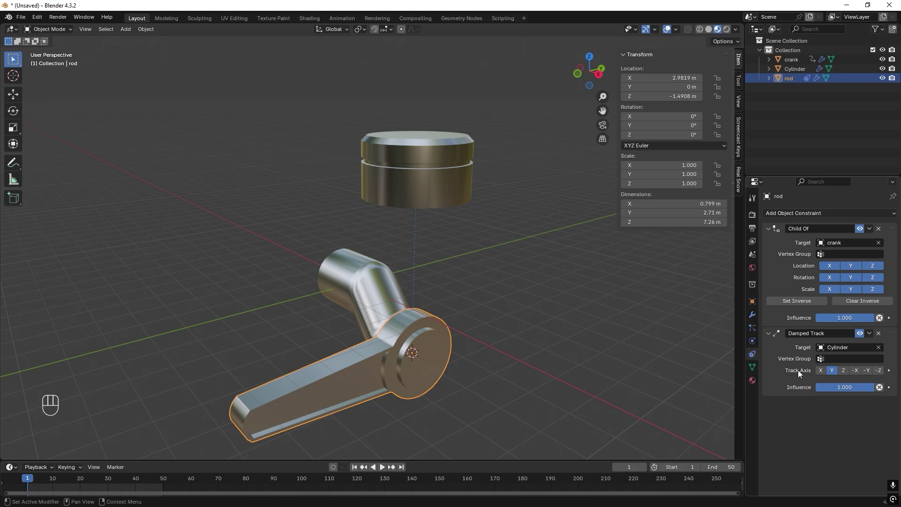
click(844, 370)
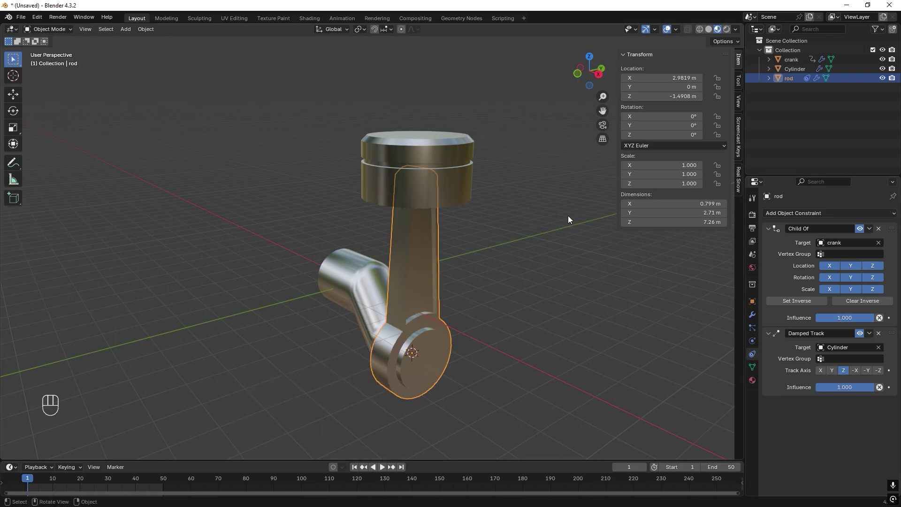
- Play the animation to check how the rod tracks the piston, and go back to frame 1
key(space)
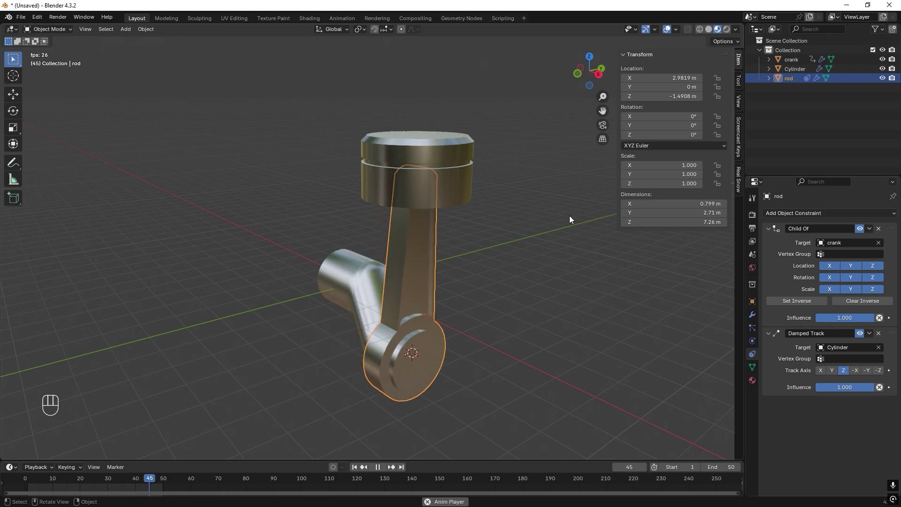
key(space)
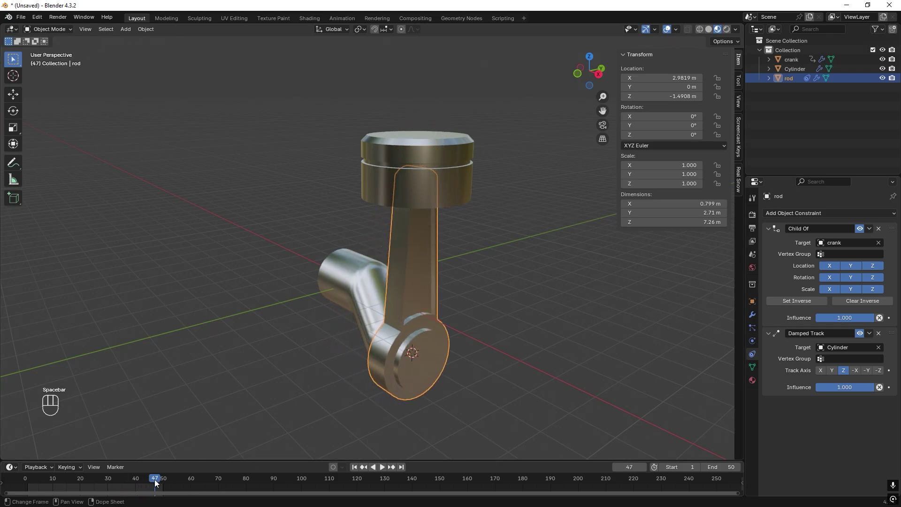
drag(154, 479, 27, 486)
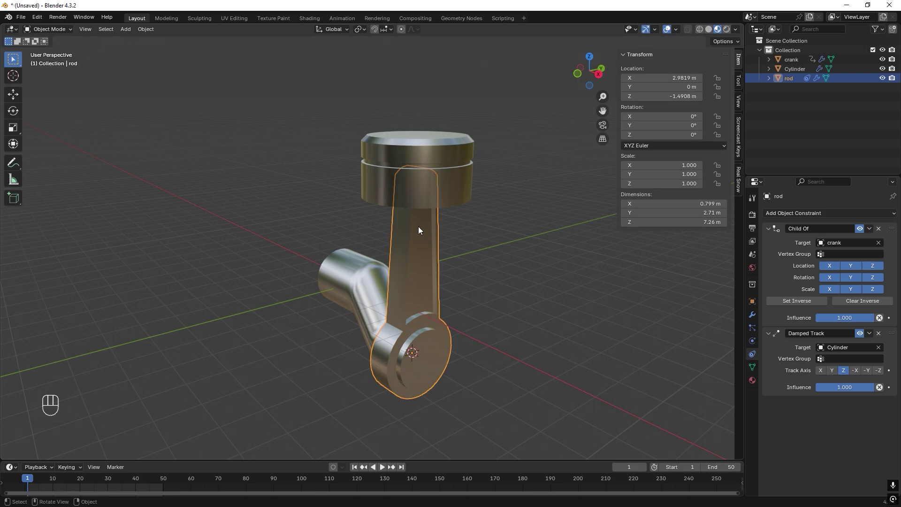
- Add a Limit Distance constraint to the Cylinder piston with the crank as its target
click(469, 150)
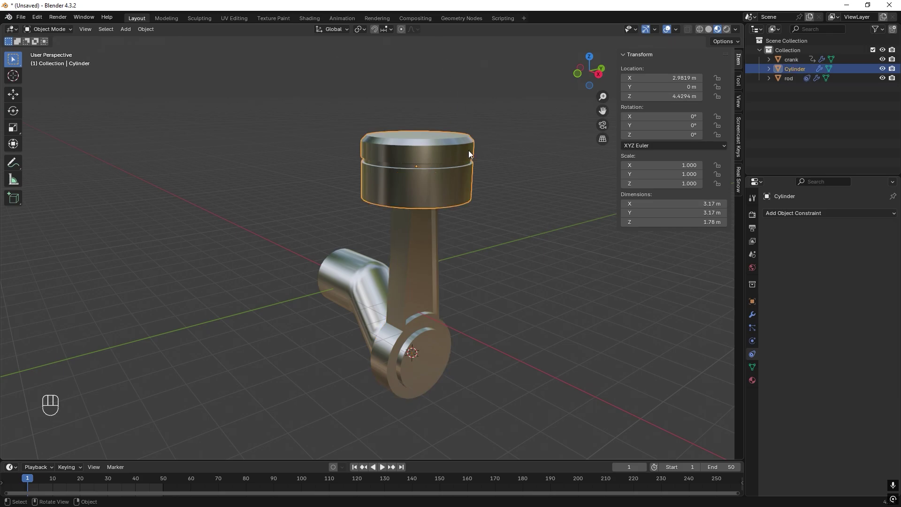
click(819, 213)
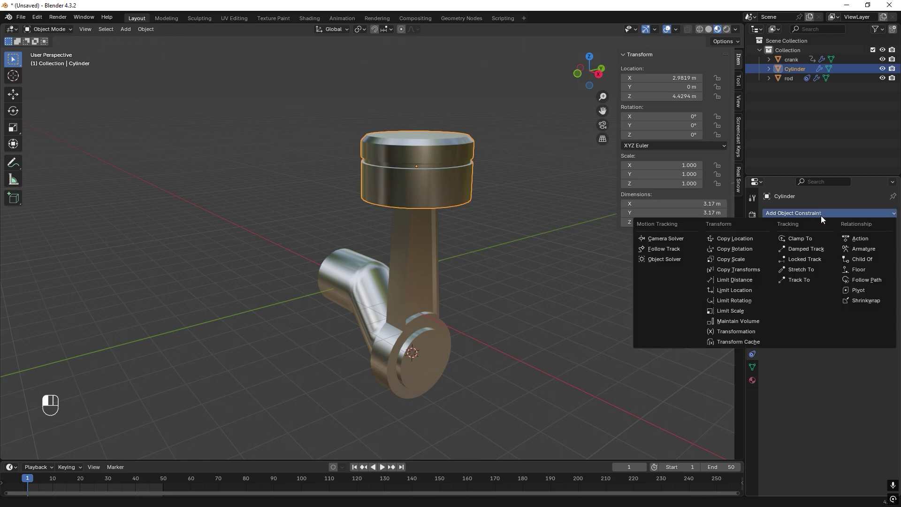
click(747, 280)
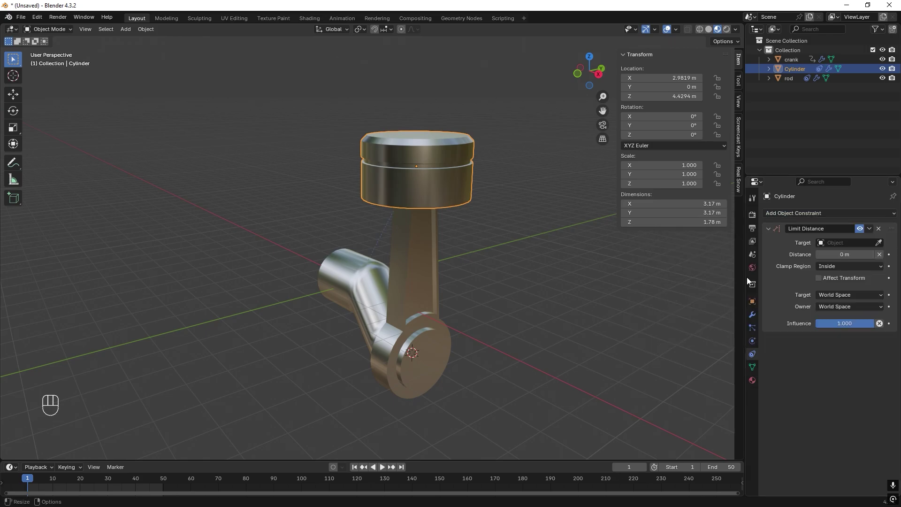
click(878, 242)
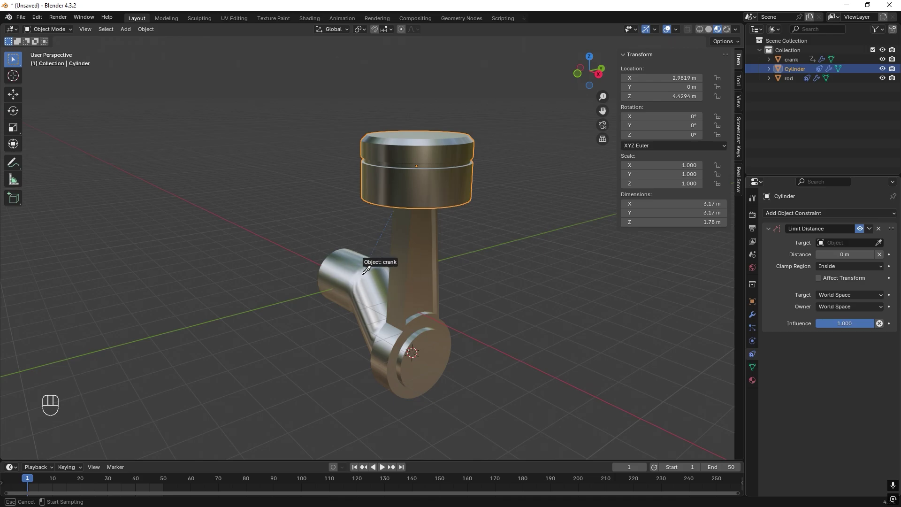
click(358, 273)
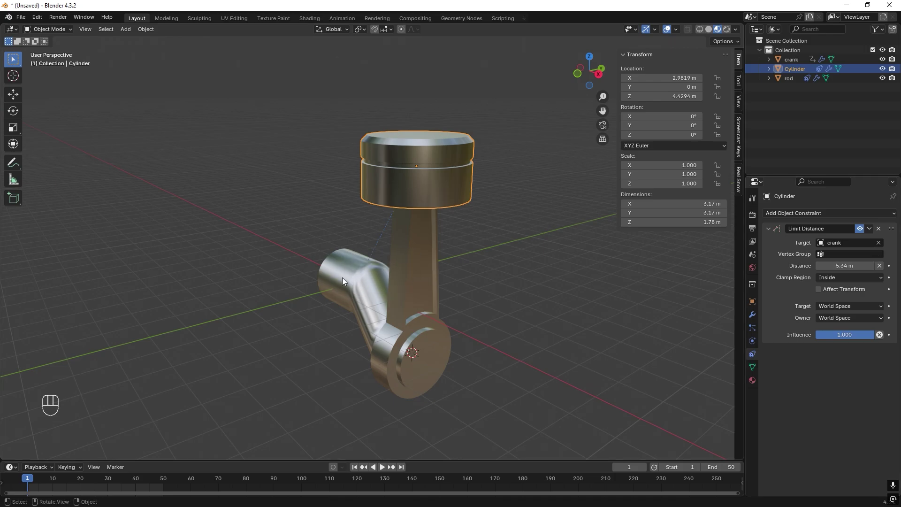
- Play the animation to check the piston's motion with its Limit Distance constraint
middle_drag(320, 274, 391, 239)
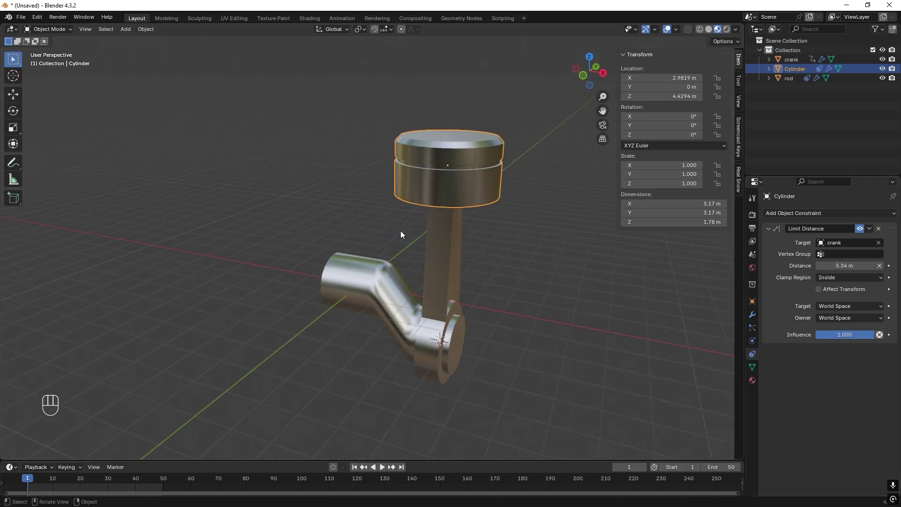
key(space)
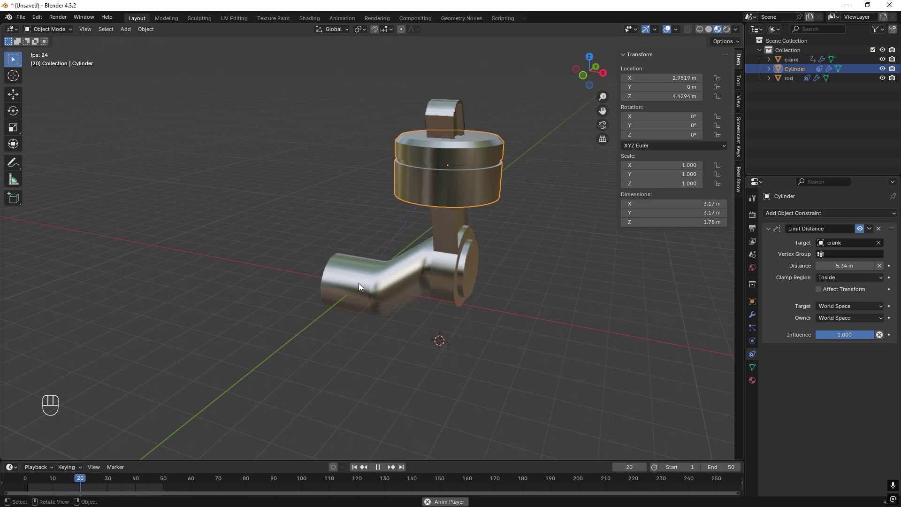
key(space)
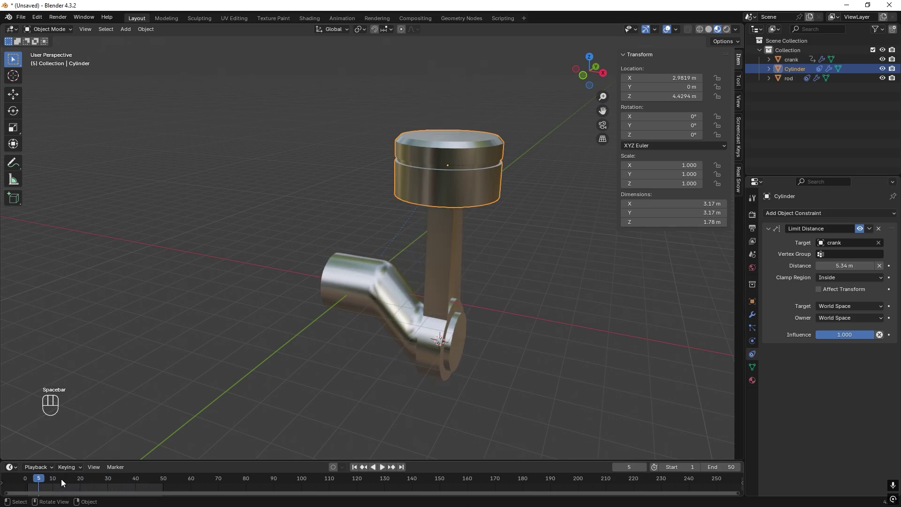
- Return to frame 1, add an empty at the 3D cursor on the crank's end, and scale it to about 2.27
drag(40, 478, 27, 478)
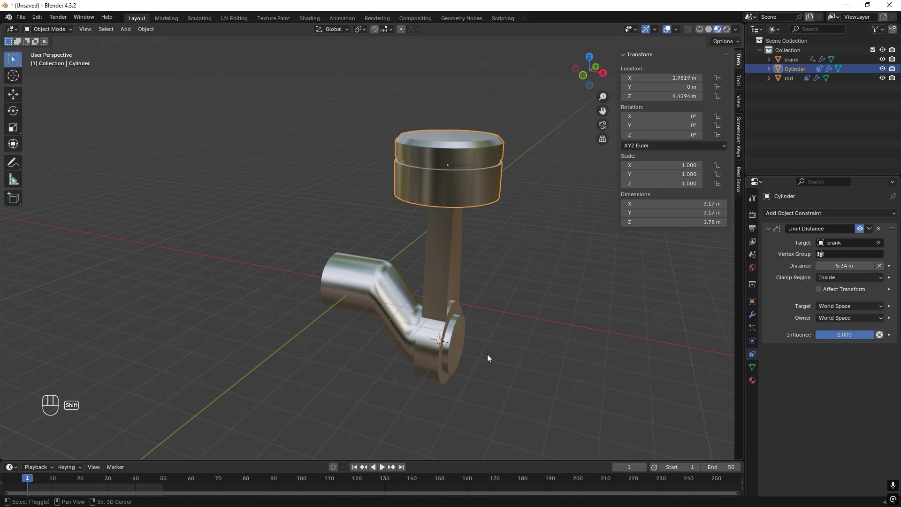
key(shift+a)
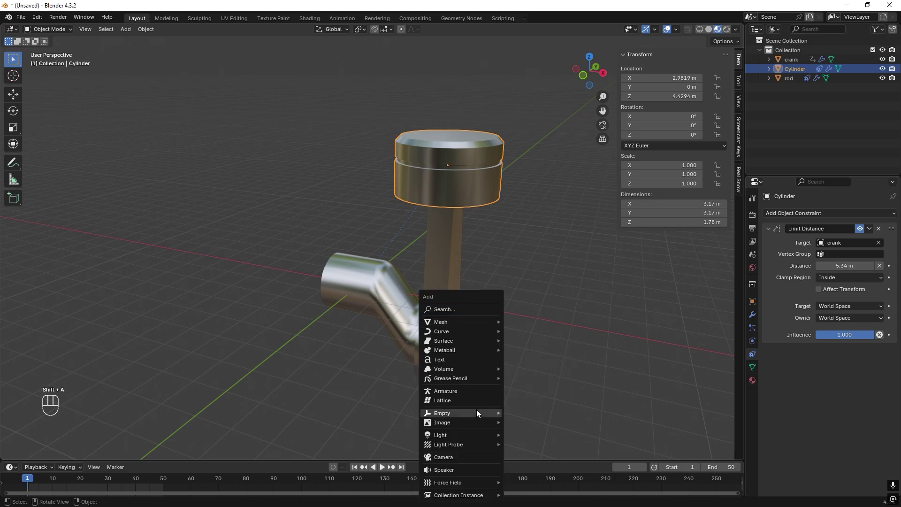
mouse_move(480, 412)
click(521, 412)
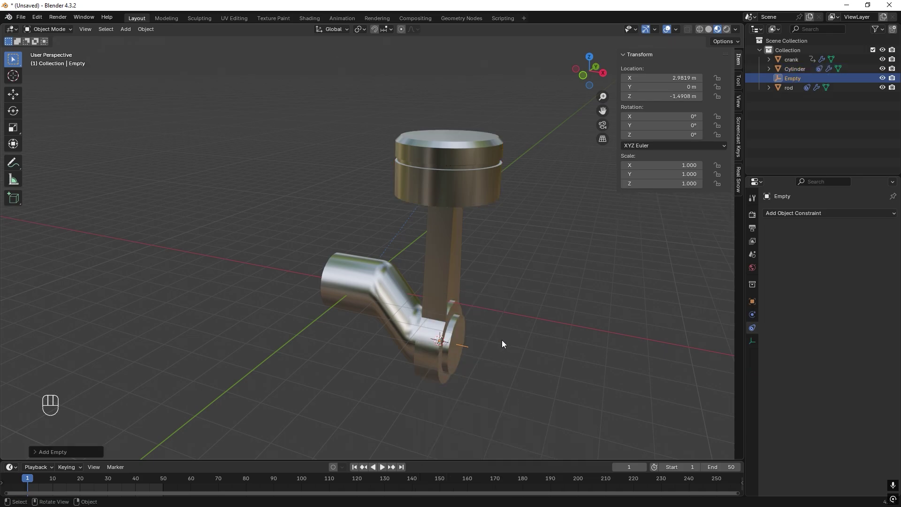
key(s)
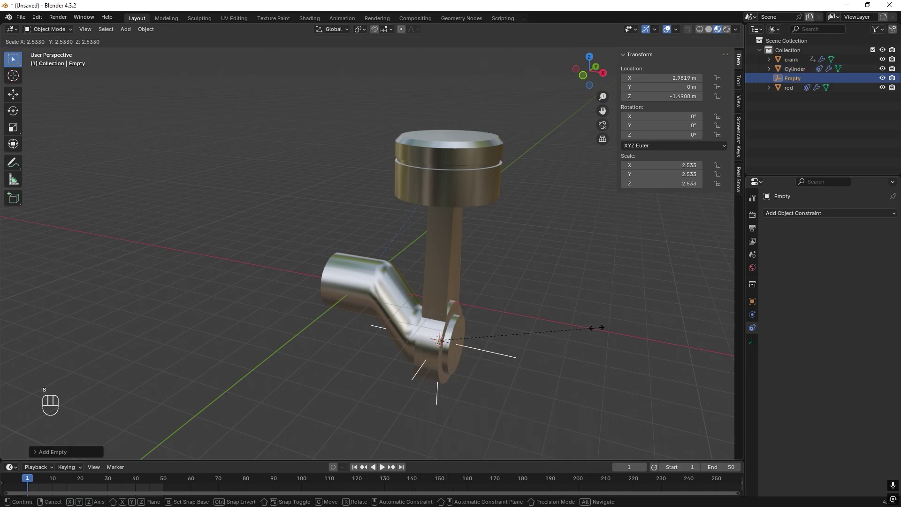
click(582, 327)
middle_drag(547, 308, 488, 220)
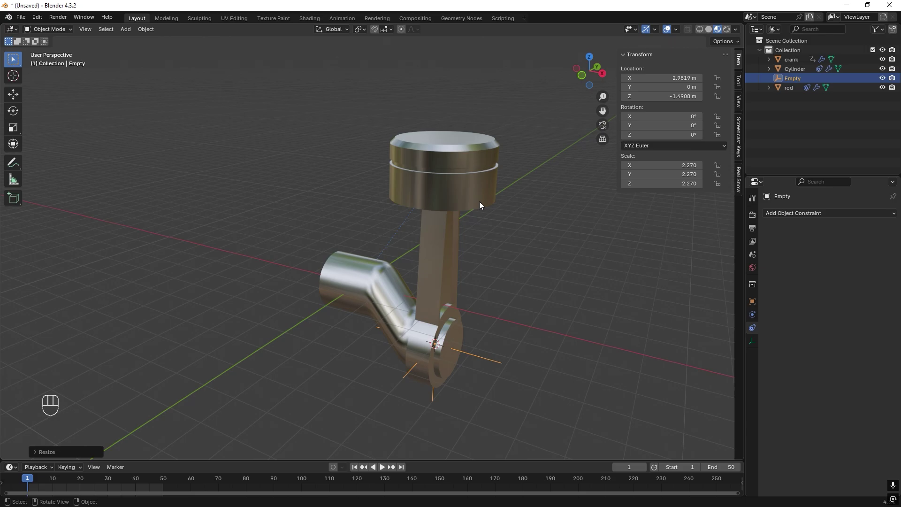
- Replace the target of the Cylinder piston's Limit Distance constraint with the Empty
click(480, 187)
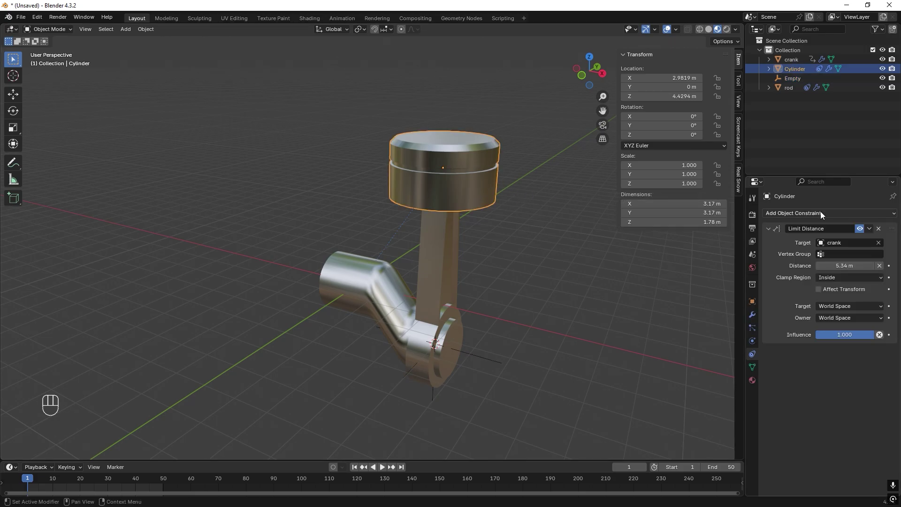
click(879, 243)
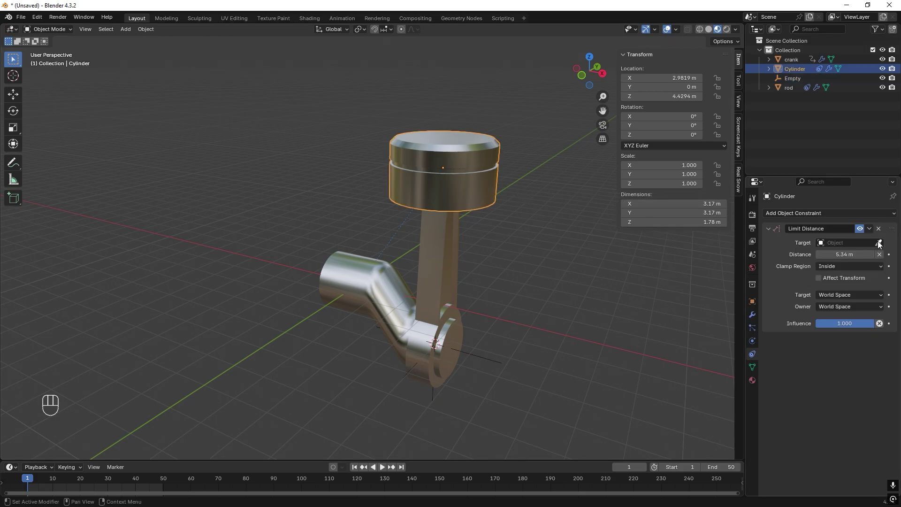
click(880, 243)
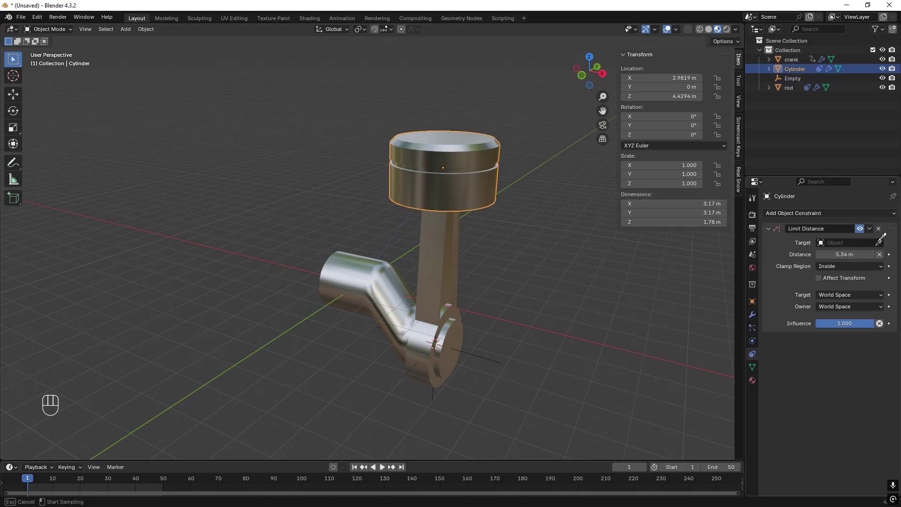
click(500, 362)
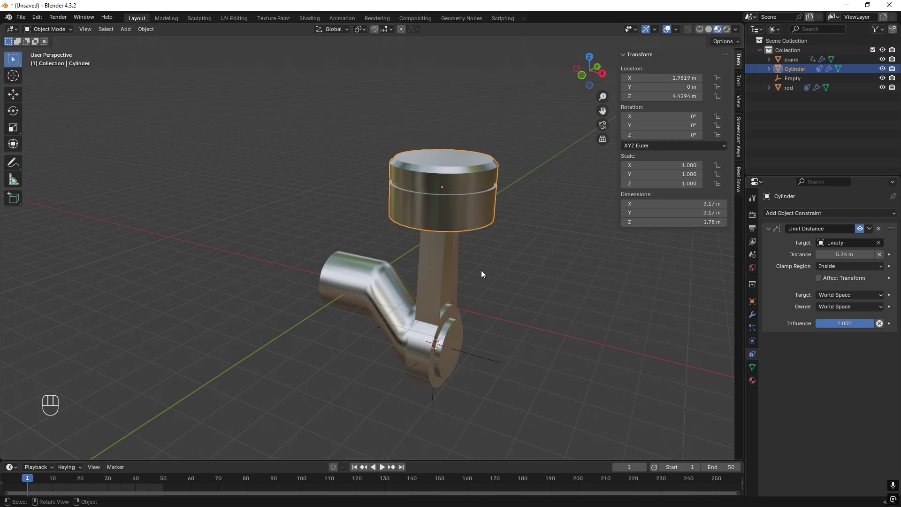
- Play the animation to check the piston with the Empty as its constraint target, and return to frame 1
key(space)
key(space)
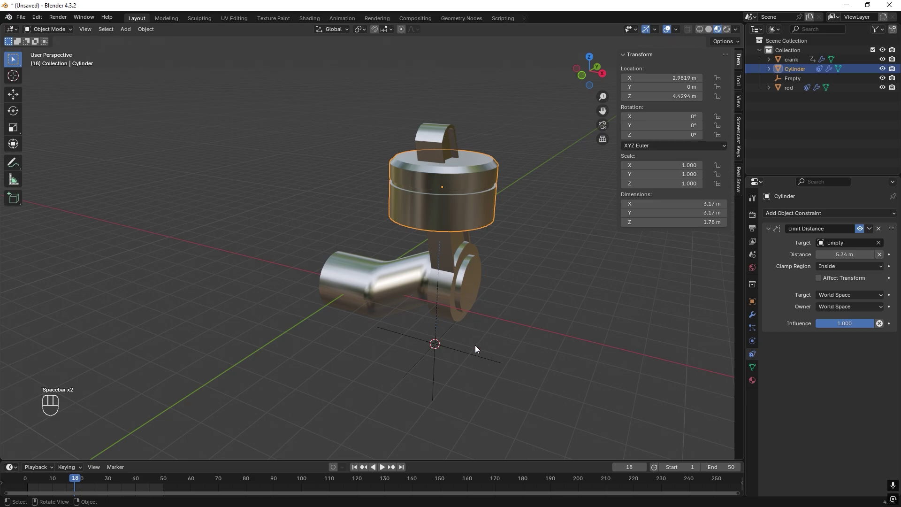
click(26, 484)
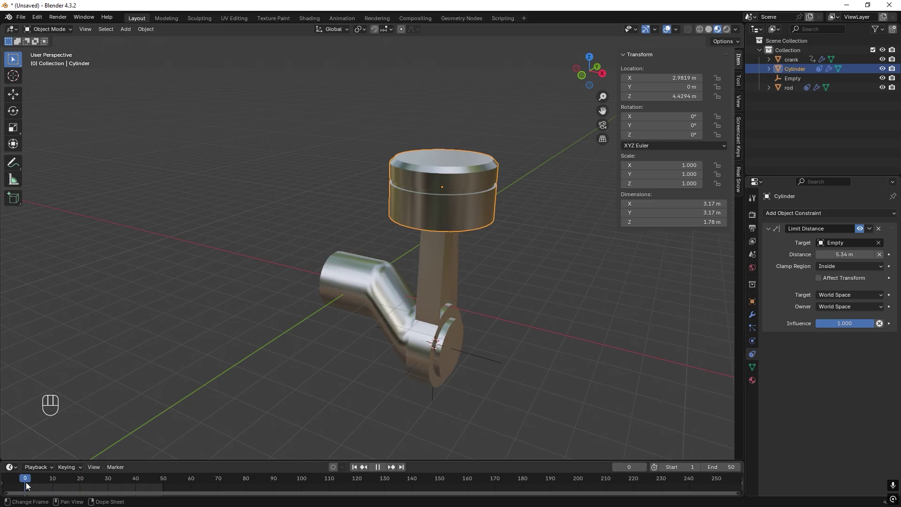
- Parent the Empty to the crank using the Object parent type
click(485, 361)
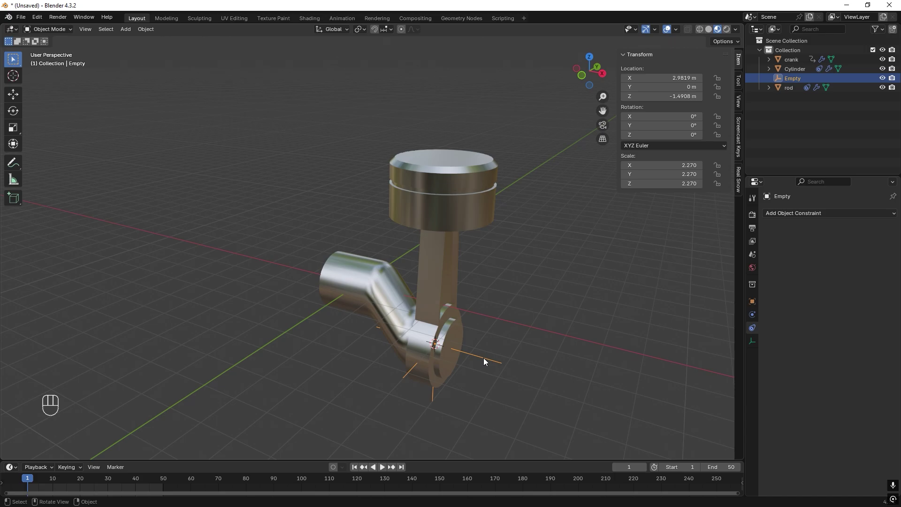
click(386, 269)
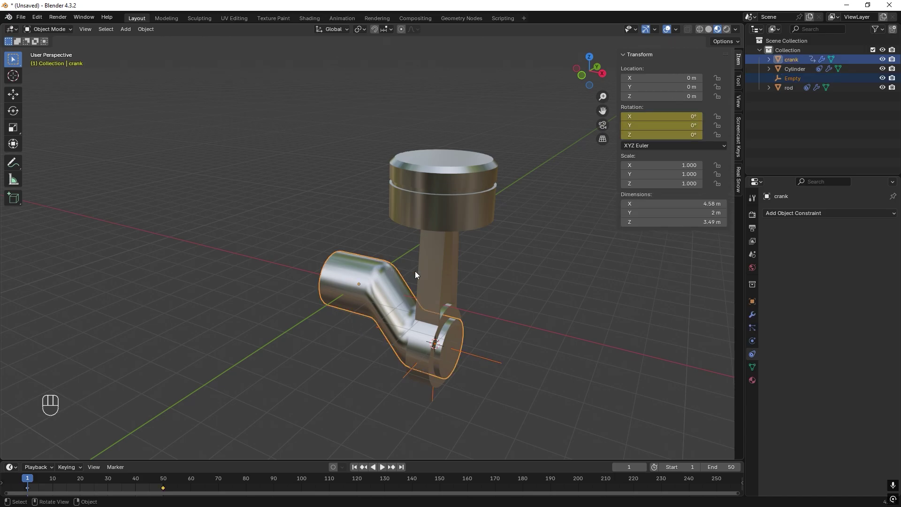
key(ctrl+p)
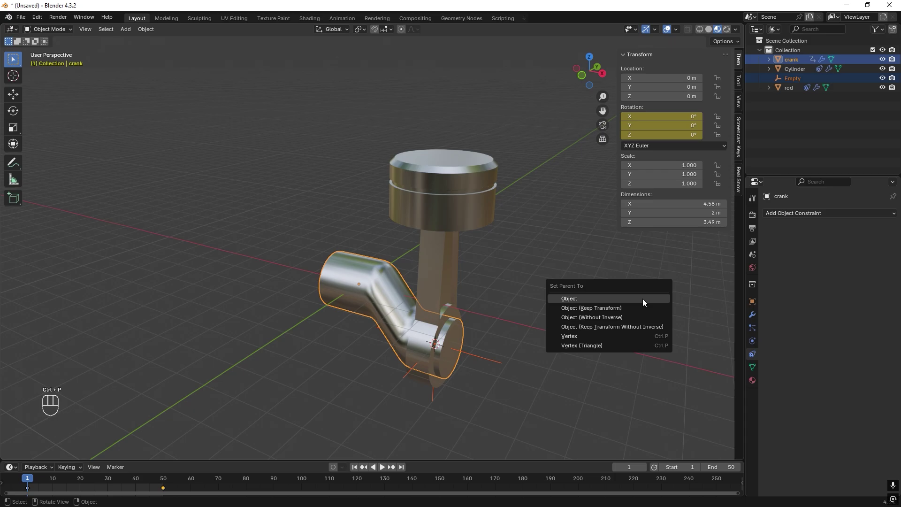
click(583, 299)
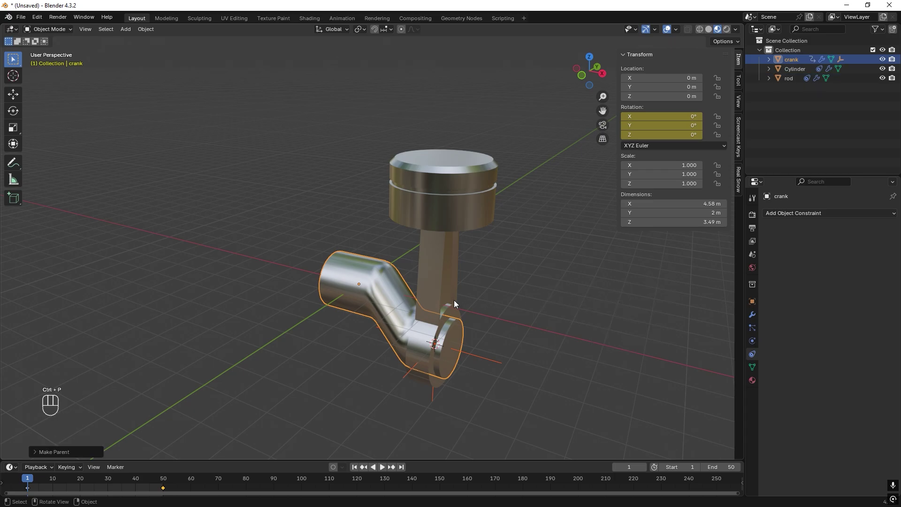
- Set the clamp region of the Cylinder's Limit Distance constraint to On Surface while the animation is playing
key(space)
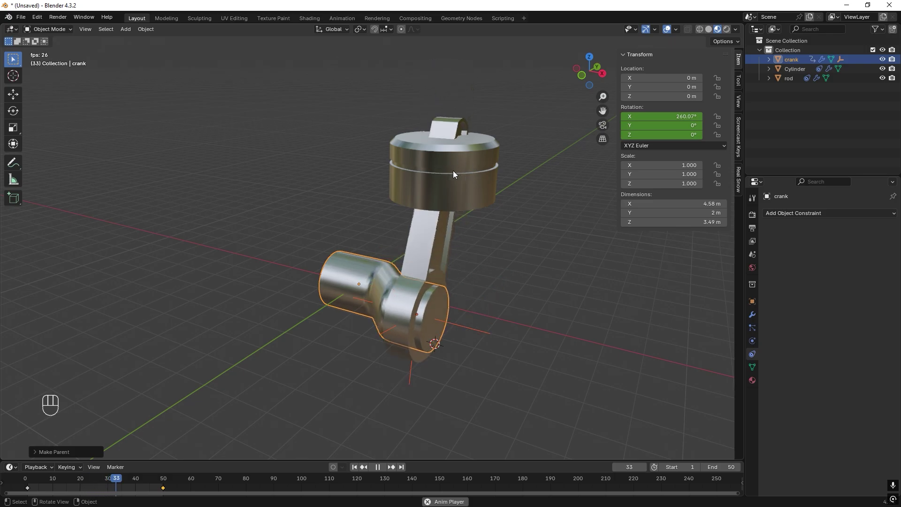
click(486, 161)
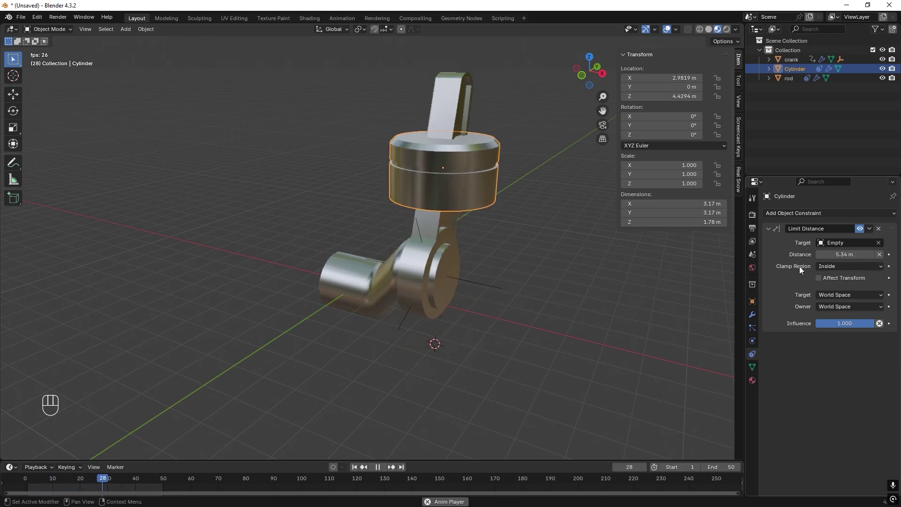
click(842, 266)
click(841, 295)
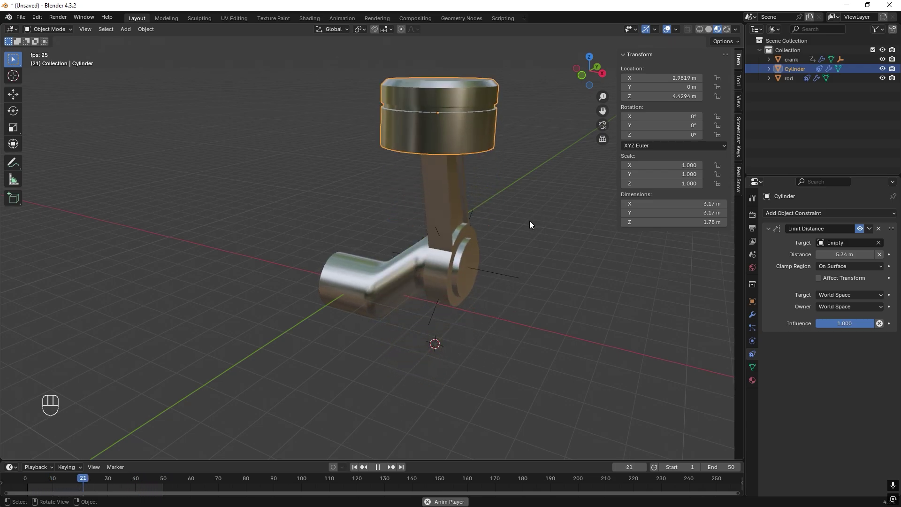
key(space)
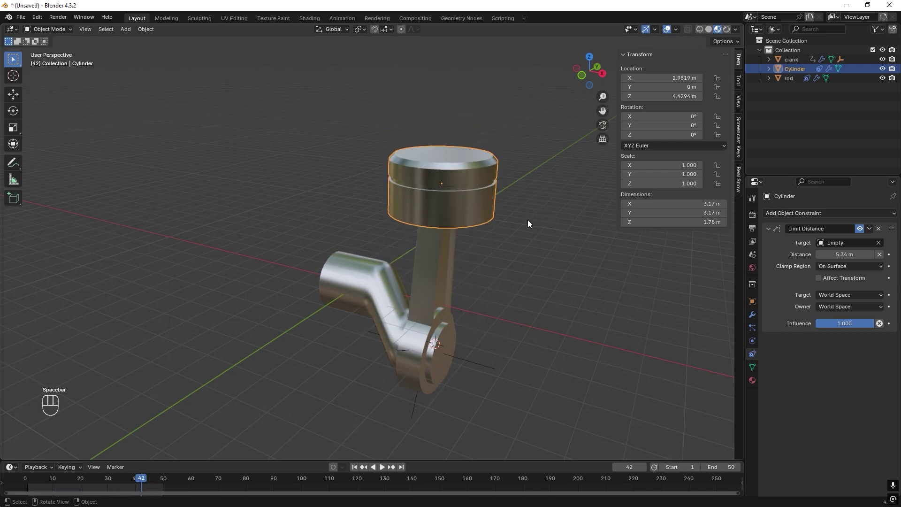
- Play the animation in the right orthographic view from frame 1 to check the piston for sideways motion
click(604, 75)
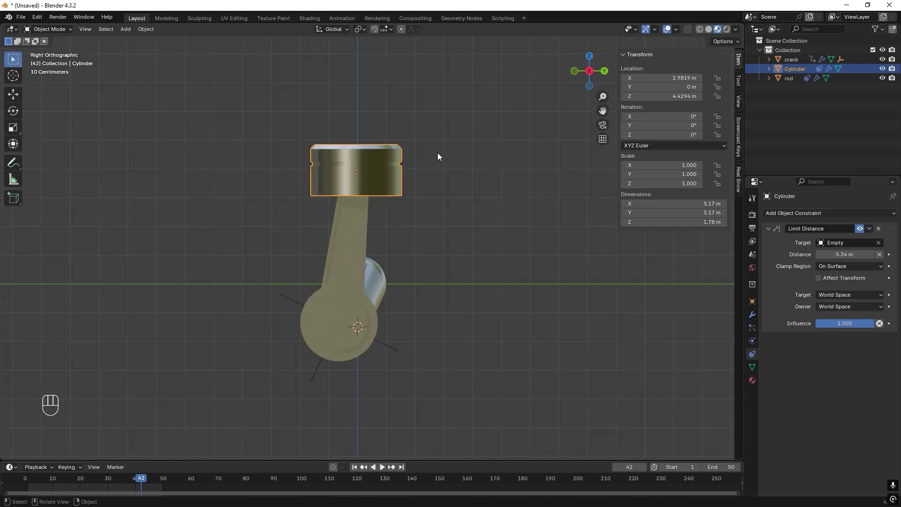
key(space)
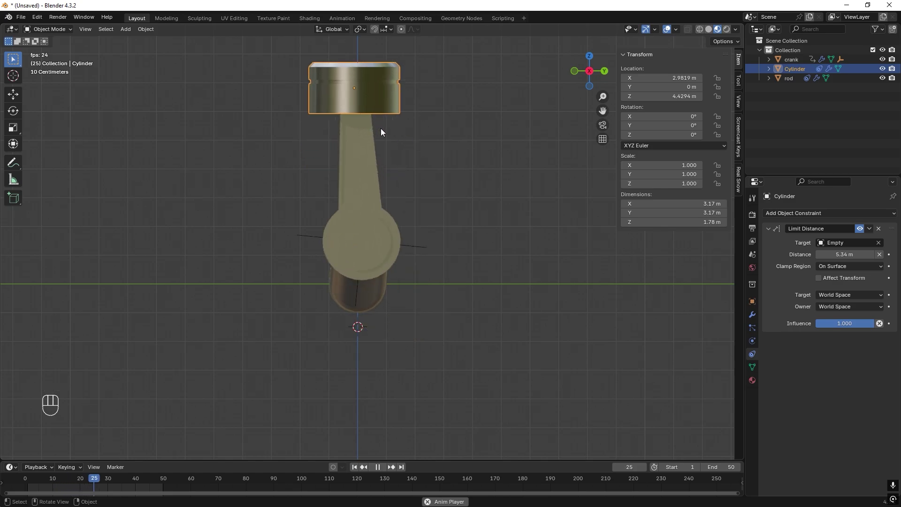
key(space)
key(space)
key(space)
click(27, 487)
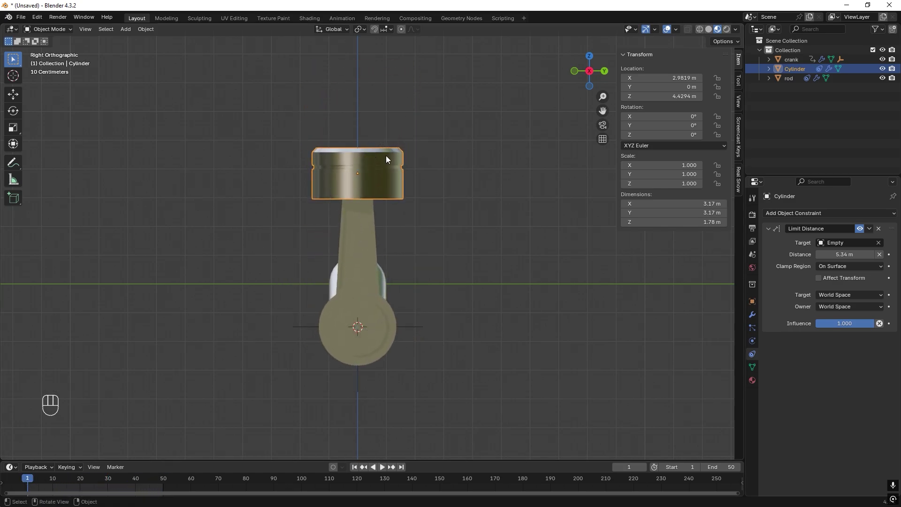
key(space)
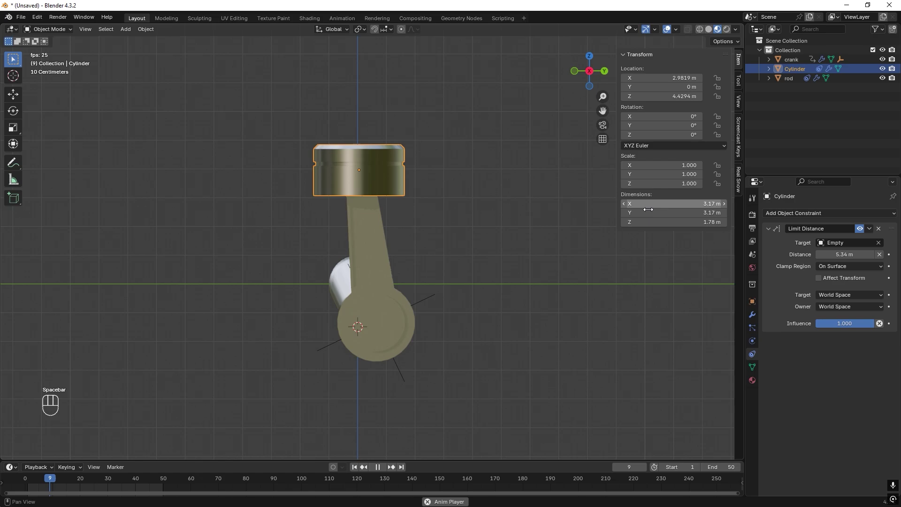
- Add a Limit Location constraint to the Cylinder piston with minimum Y and maximum Y enabled at 0 m
click(787, 212)
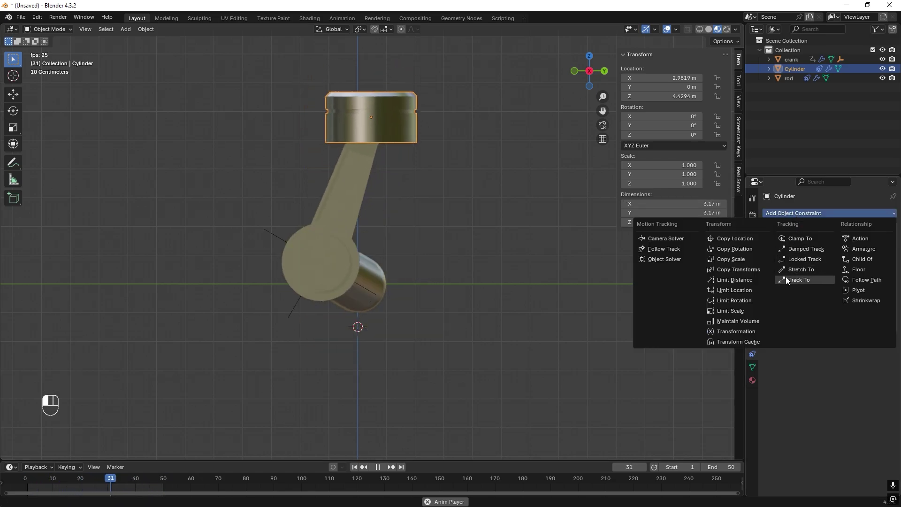
click(727, 291)
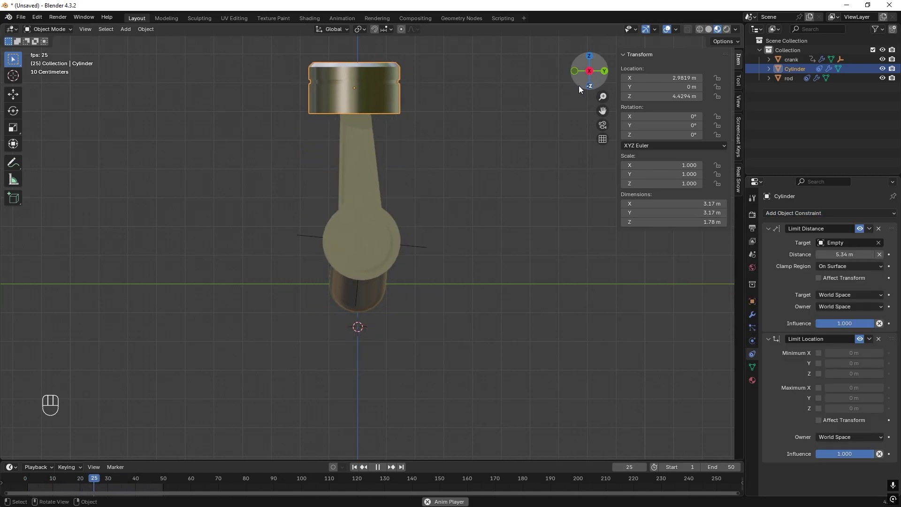
click(819, 364)
click(818, 398)
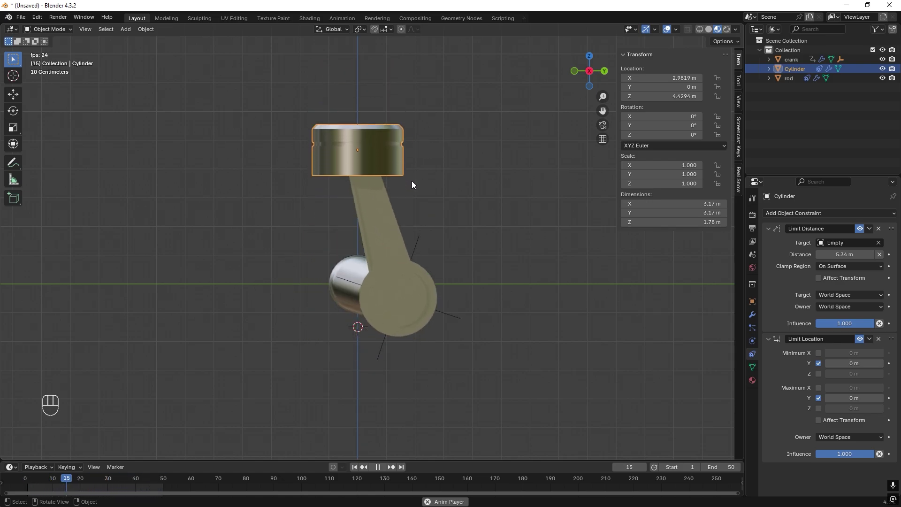
- Check the piston's constrained motion by playing the animation in a perspective view, and enlarge the timeline area
middle_drag(300, 187, 328, 209)
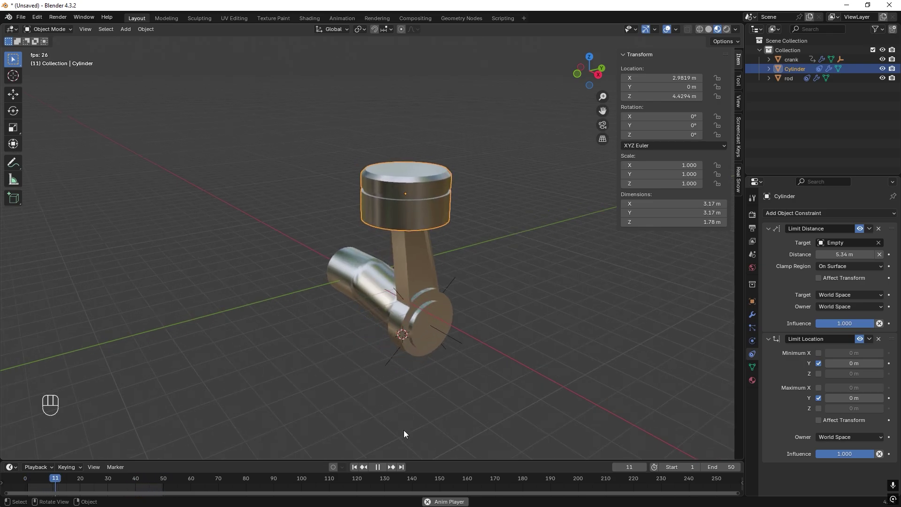
key(space)
drag(437, 459, 402, 412)
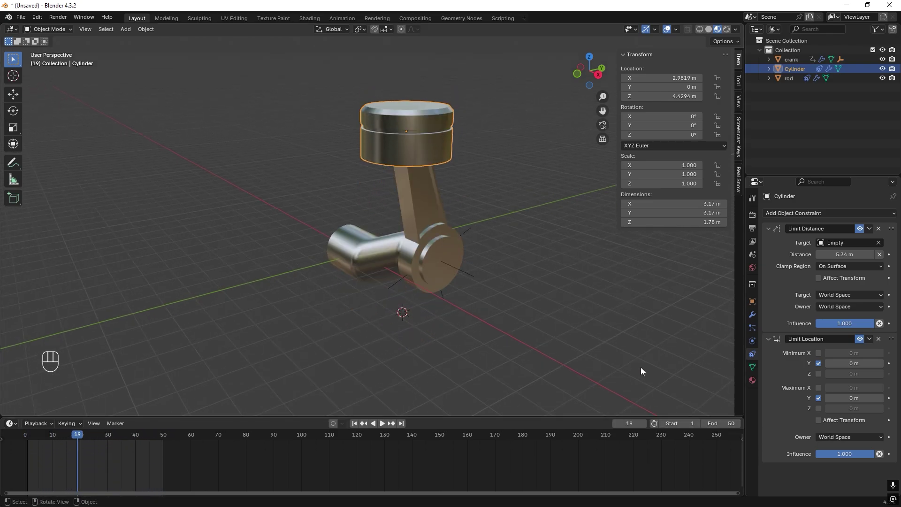
key(space)
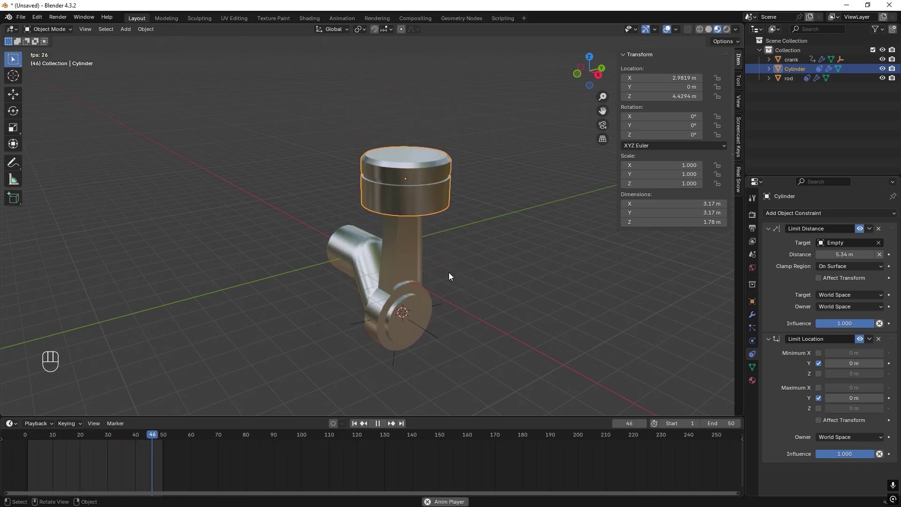
key(space)
- Set the interpolation mode of the crank's rotation keyframes at frames 1 and 50 to Linear
click(356, 241)
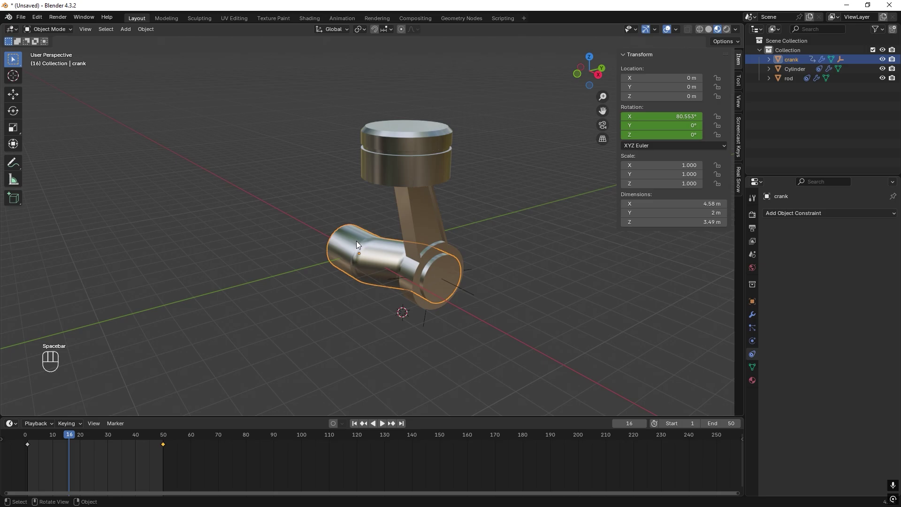
shift+click(28, 445)
right_click(47, 448)
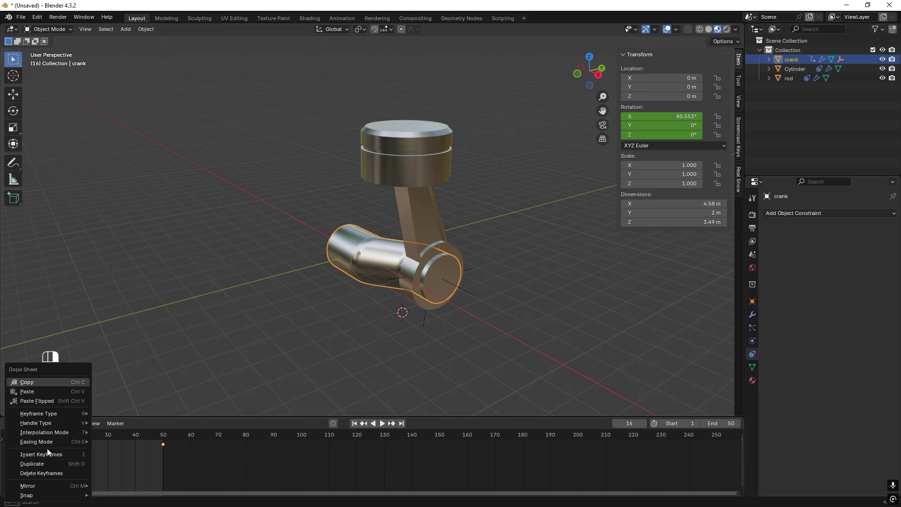
mouse_move(60, 433)
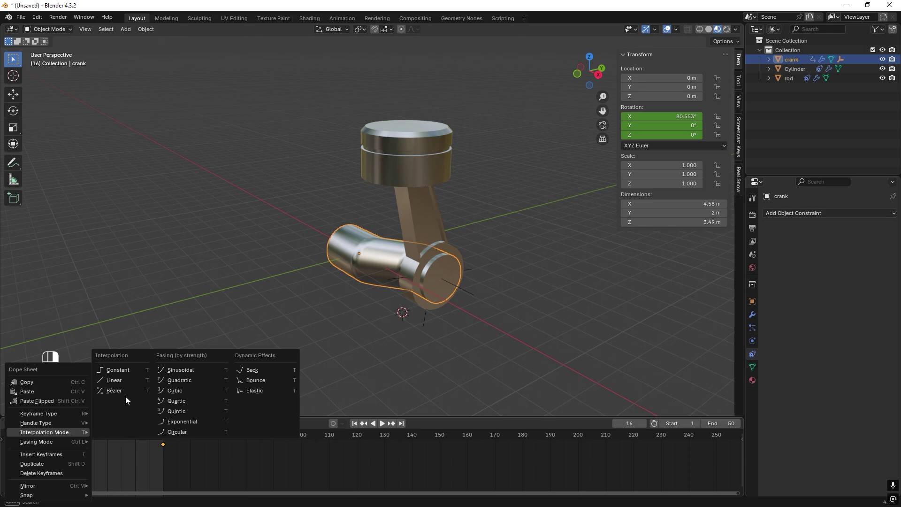
click(122, 380)
- Play the animation to check the linear crank rotation, and set the scene's end frame to 200
key(space)
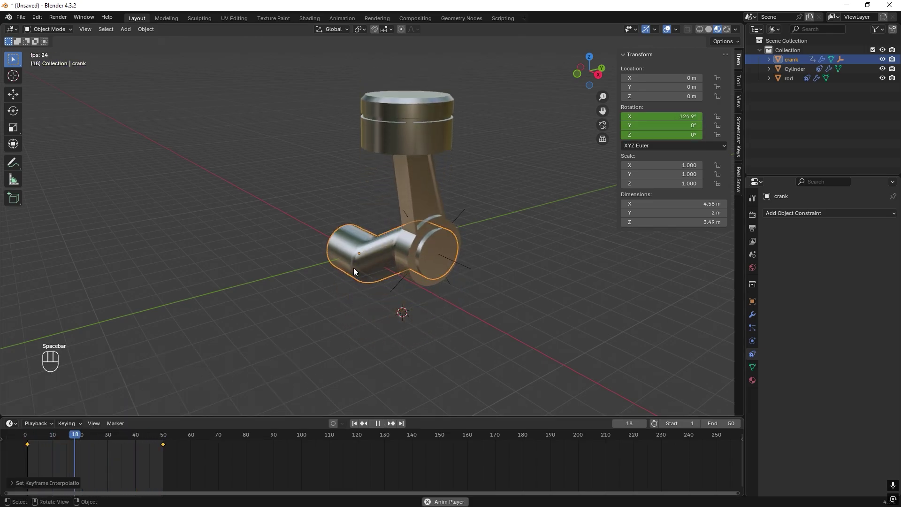
key(space)
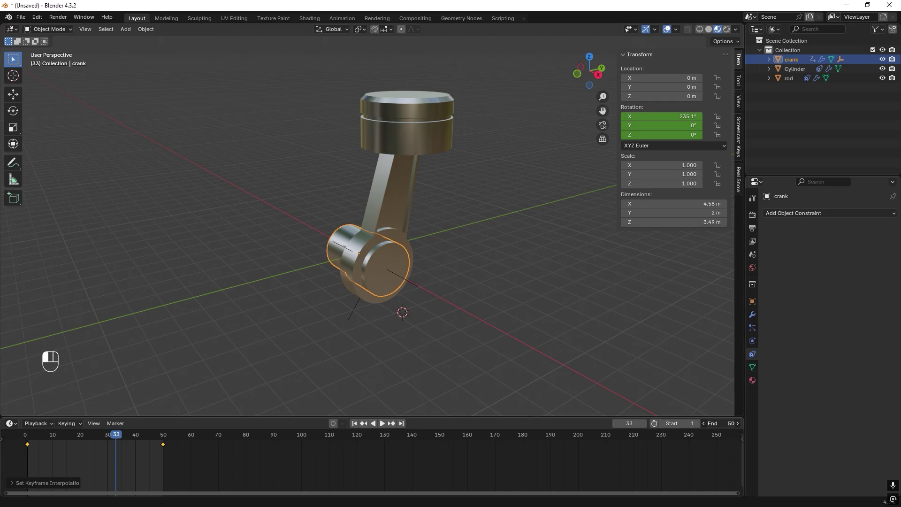
key(Return)
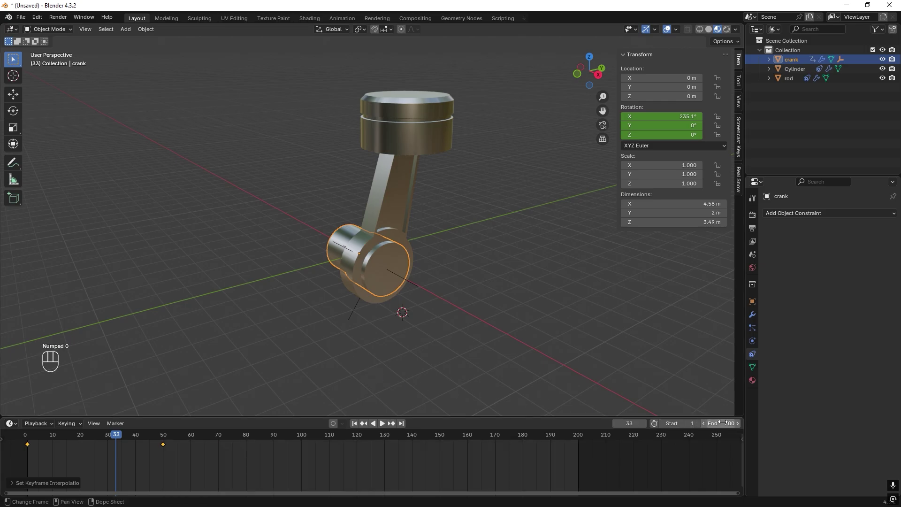
- Play and scrub the animation past frame 50 to examine the crank's behaviour beyond its last keyframe
key(space)
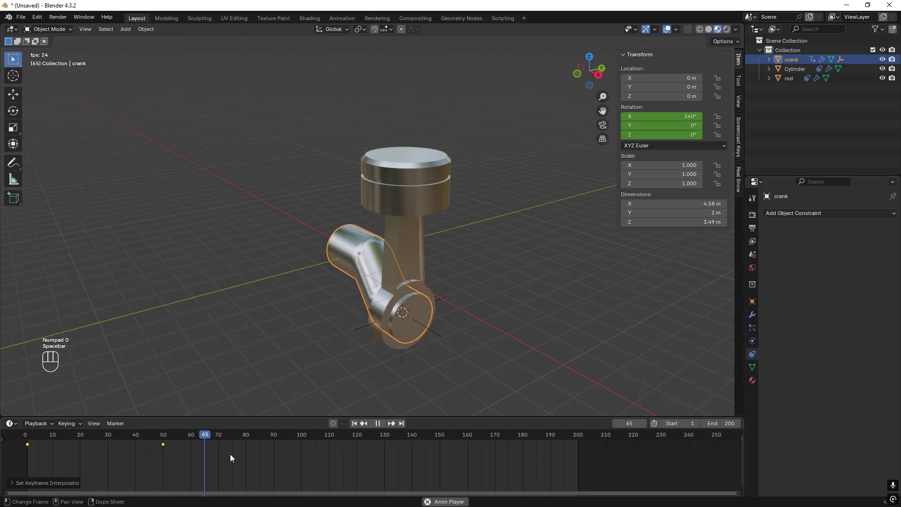
key(space)
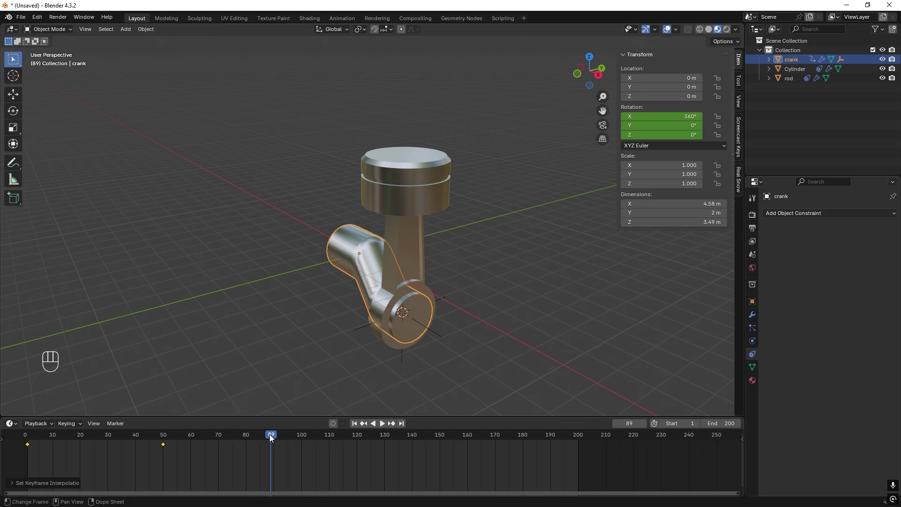
key(space)
drag(265, 435, 195, 435)
key(space)
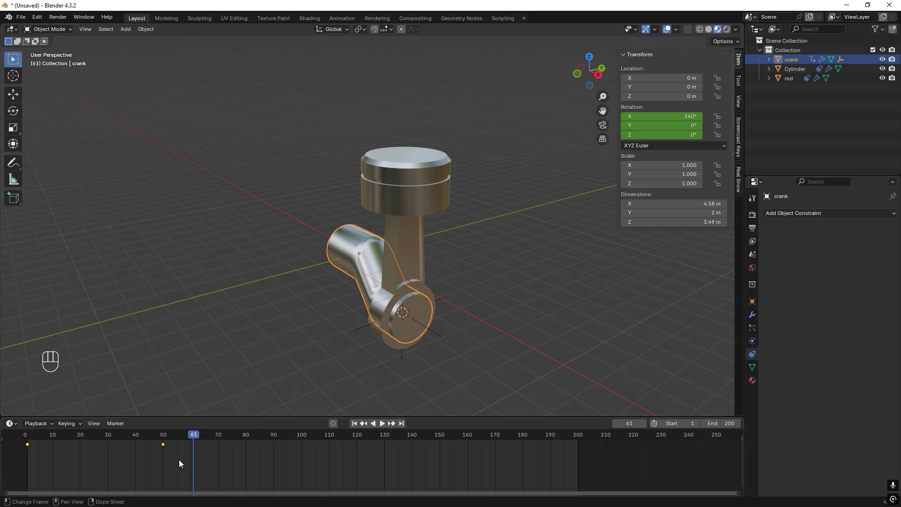
- Make the crank's rotation curves cyclic with the Make Cyclic F-modifier extrapolation, and play the animation from the start to check the loop
key(shift+e)
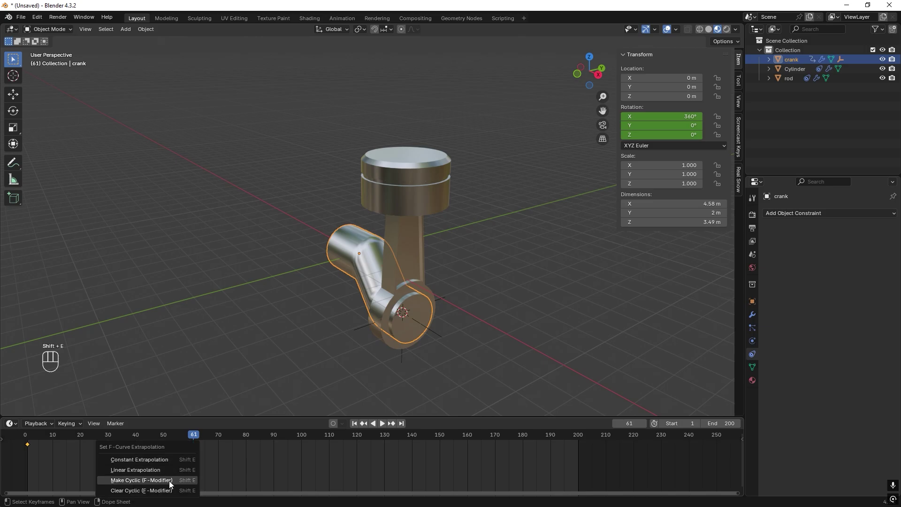
click(148, 480)
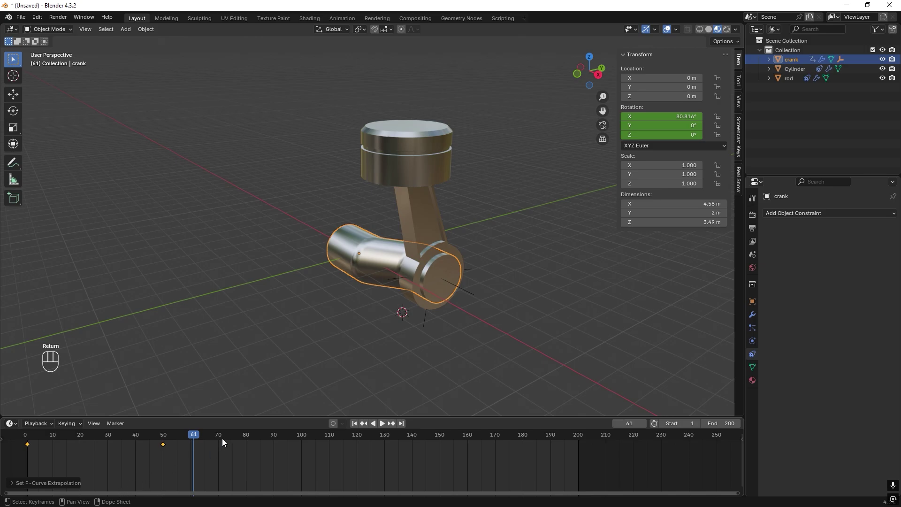
drag(192, 438, 29, 442)
key(space)
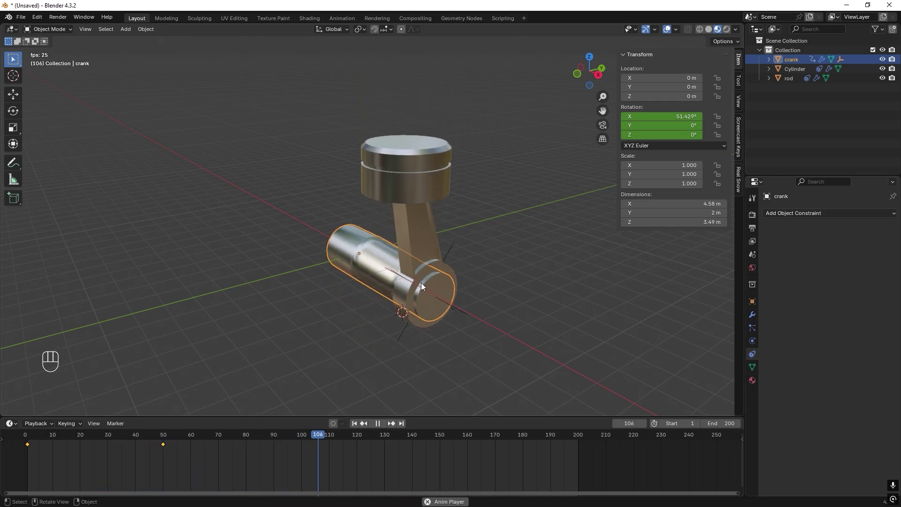
key(space)
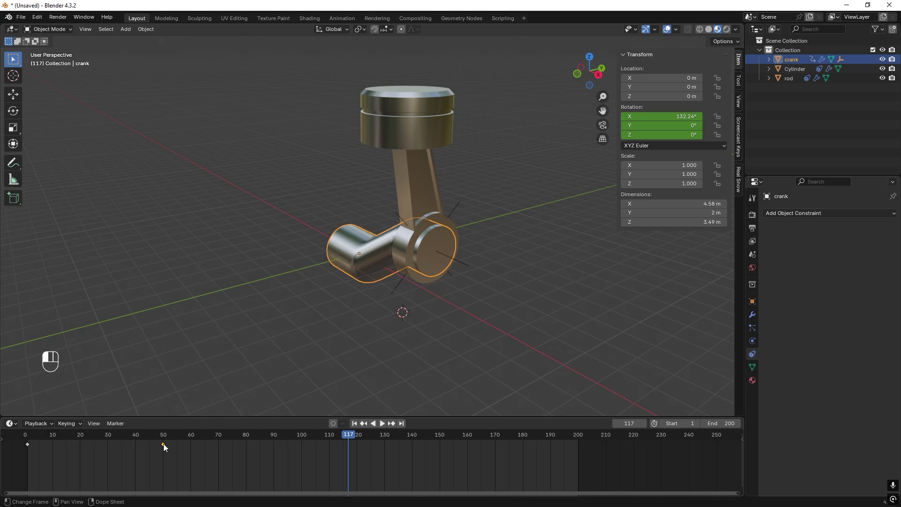
- Speed up the crank's cycle by retiming its frame 50 keyframe, trying frame 10 and settling on frame 20, and check each playback
drag(164, 444, 50, 450)
key(space)
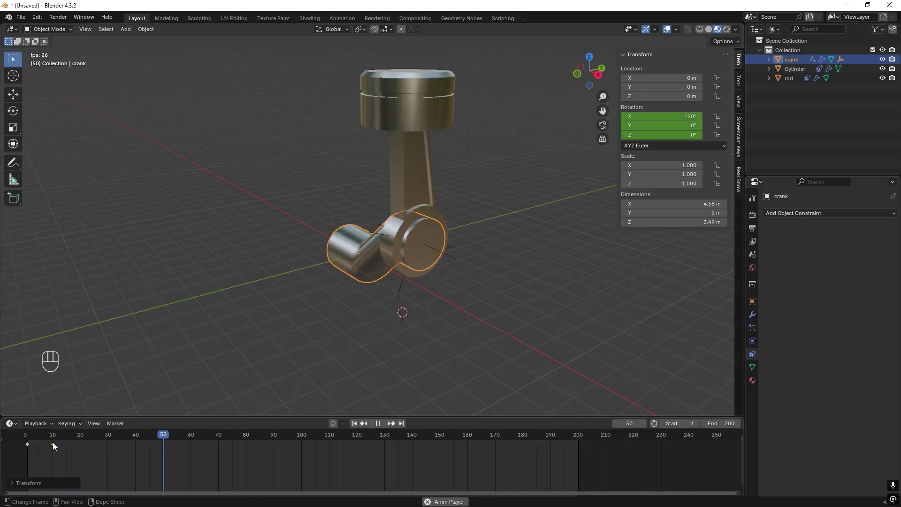
drag(52, 444, 82, 446)
key(space)
key(space)
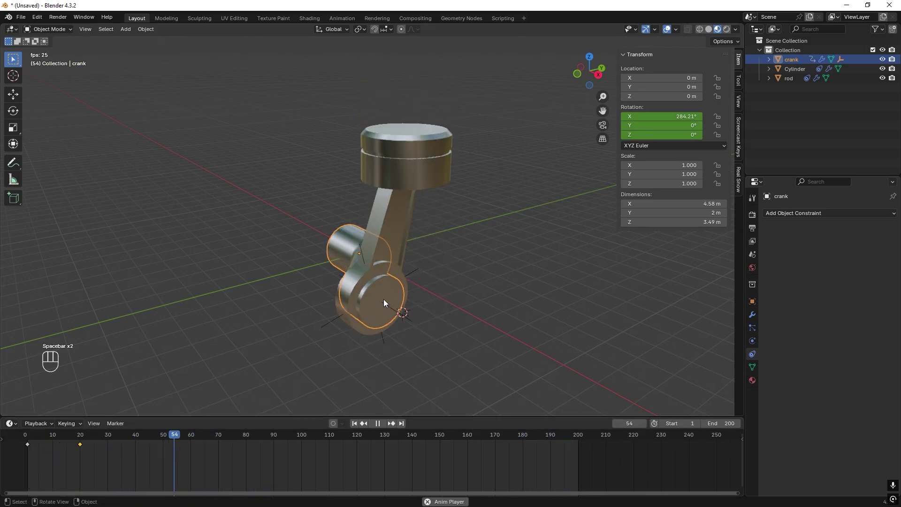